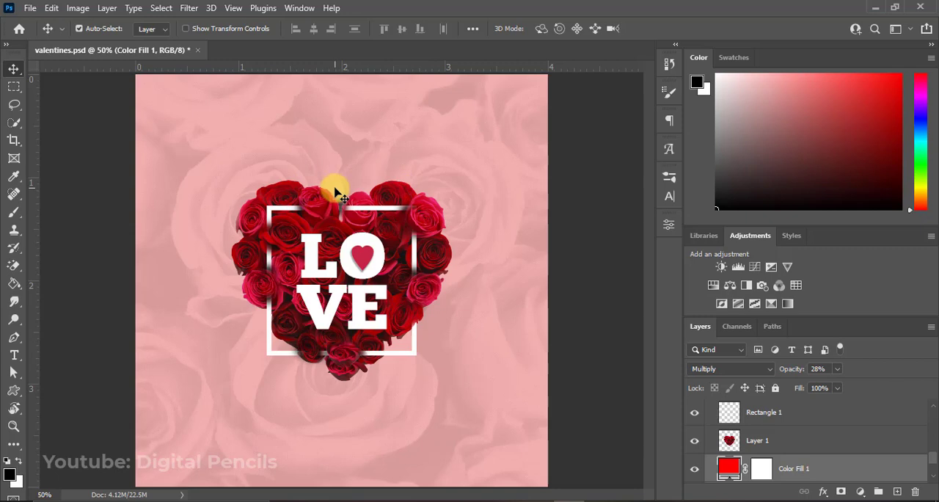
# Create a new 4 x 4 inch document at 300 pixels/inch in RGB Color with a white background.
pyautogui.click(33, 8)
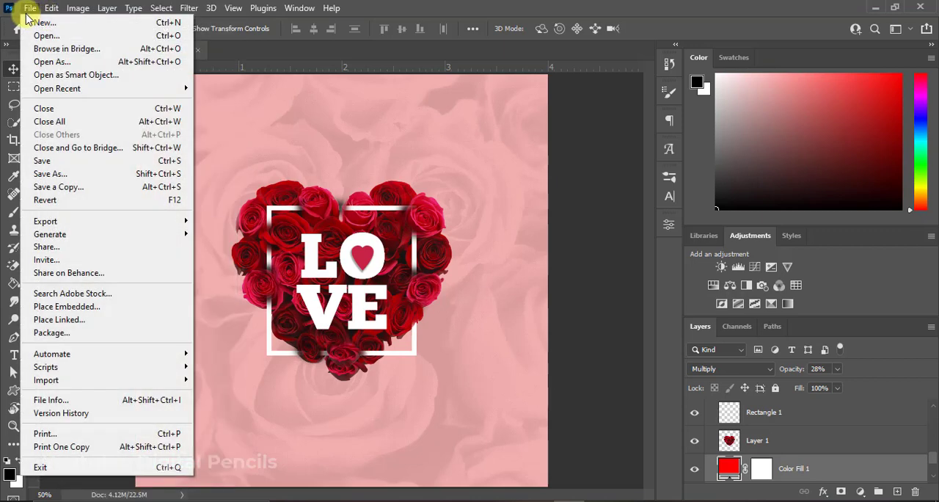
pyautogui.click(33, 27)
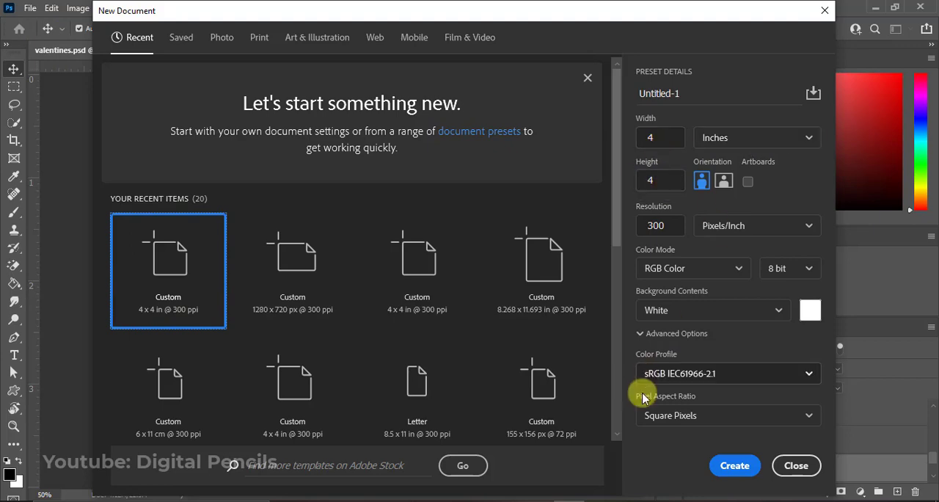
pyautogui.click(736, 466)
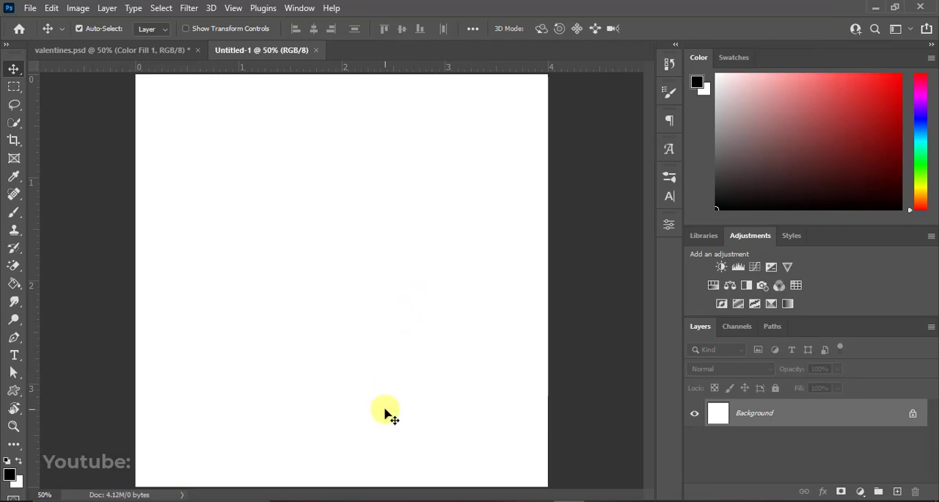
# Place the background-658762_1920 image from the love-tutotial folder and scale it to about 22.9% so it covers the whole canvas.
pyautogui.moveTo(349, 500)
pyautogui.click(371, 449)
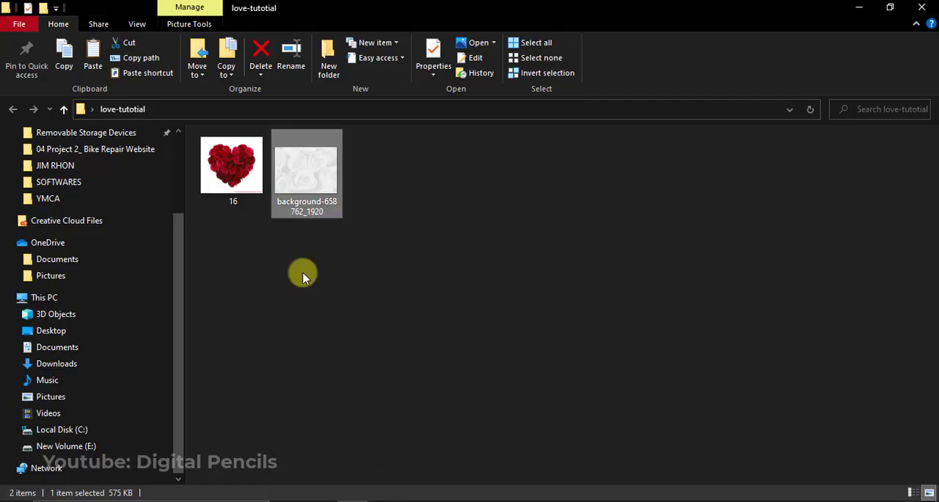
pyautogui.moveTo(319, 195); pyautogui.dragTo(346, 273)
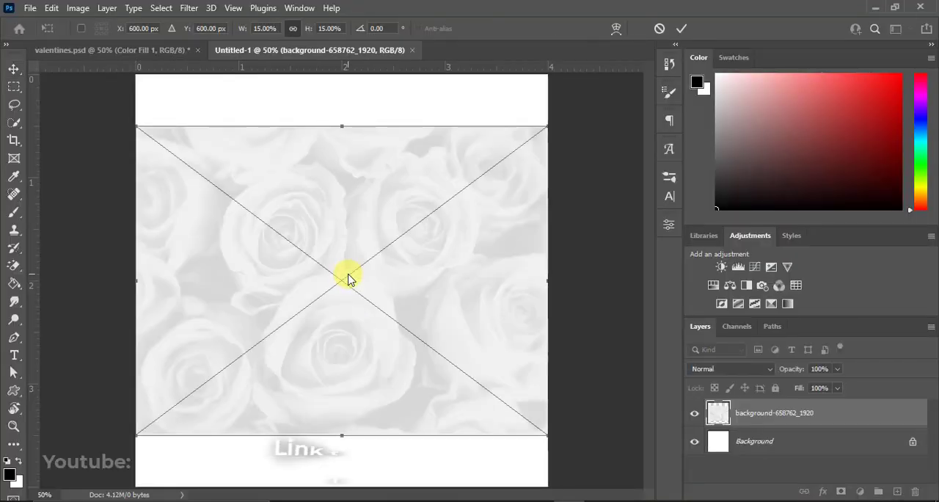
pyautogui.press('Return')
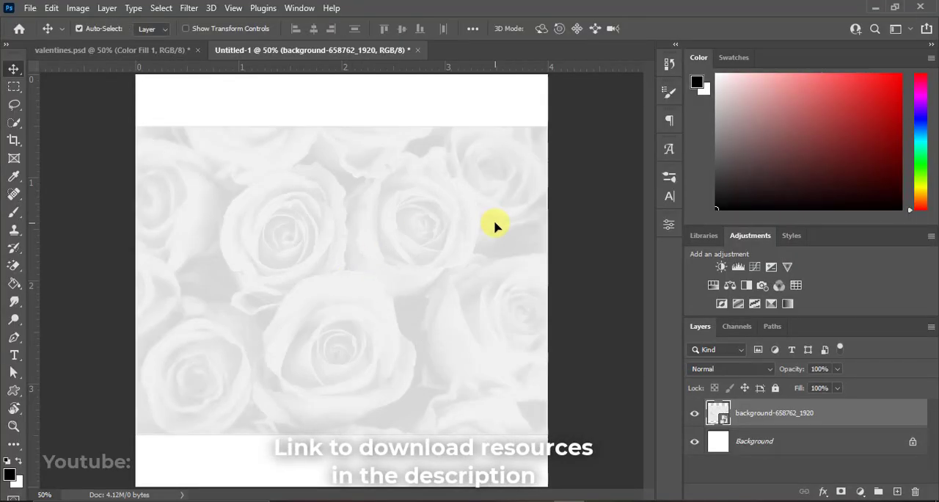
pyautogui.hotkey('ctrl', 't')
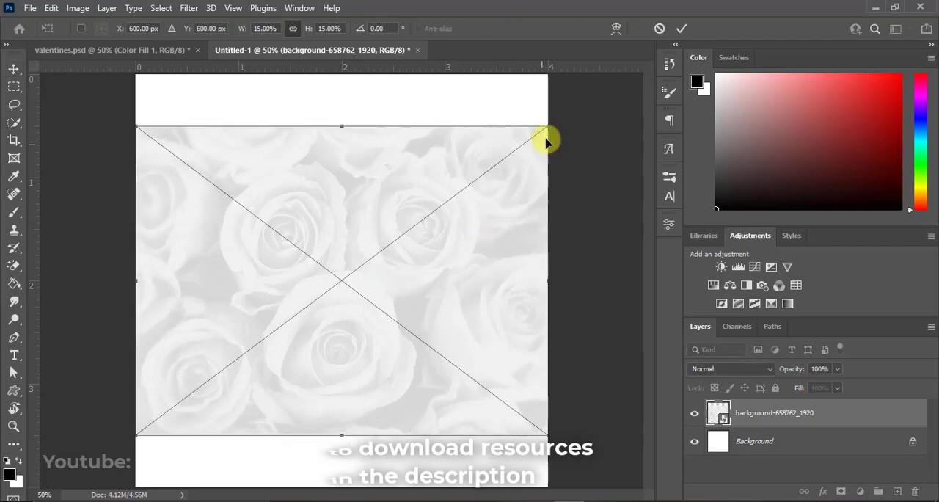
pyautogui.moveTo(547, 128); pyautogui.dragTo(634, 16)
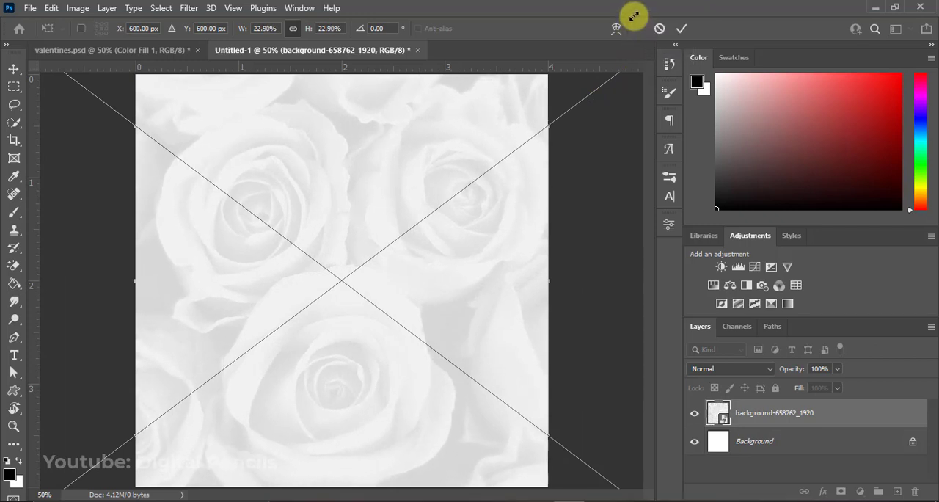
pyautogui.press('Return')
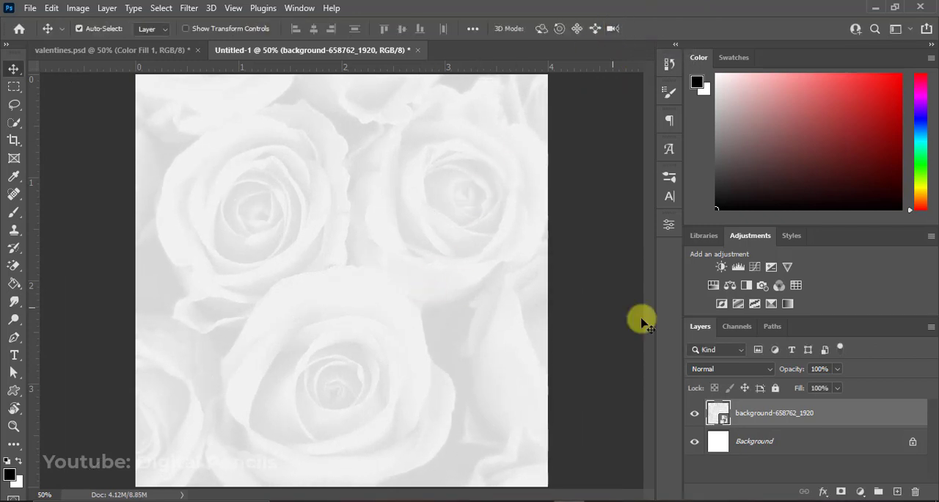
# Add a Solid Color fill layer in red ff0000 above the rose background and set its opacity to 28%.
pyautogui.click(860, 491)
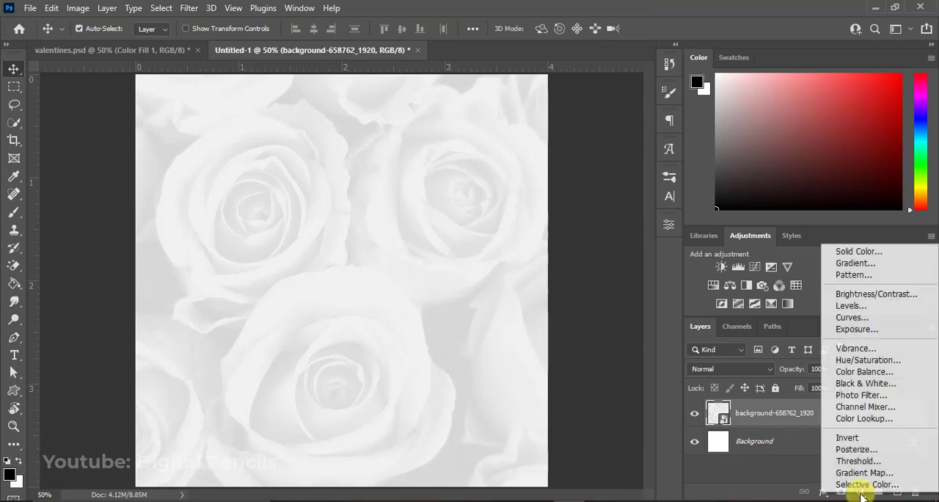
pyautogui.click(868, 251)
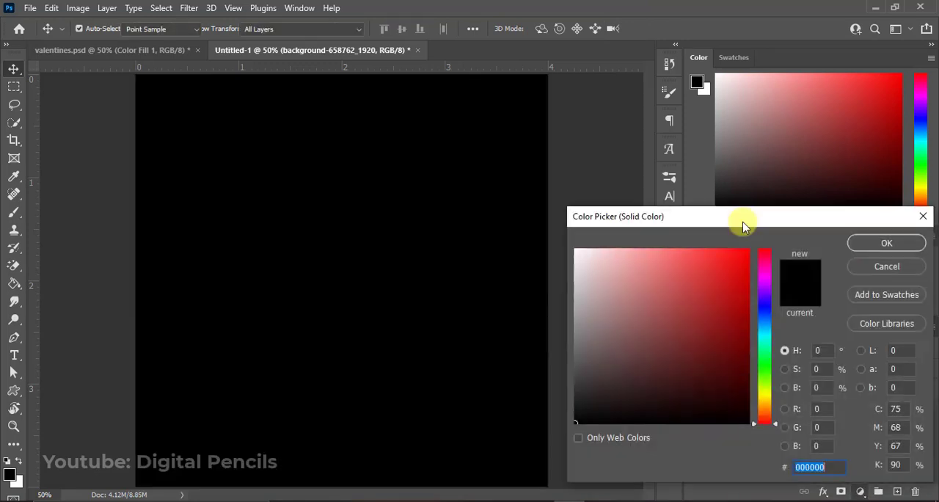
pyautogui.moveTo(704, 287); pyautogui.dragTo(773, 229)
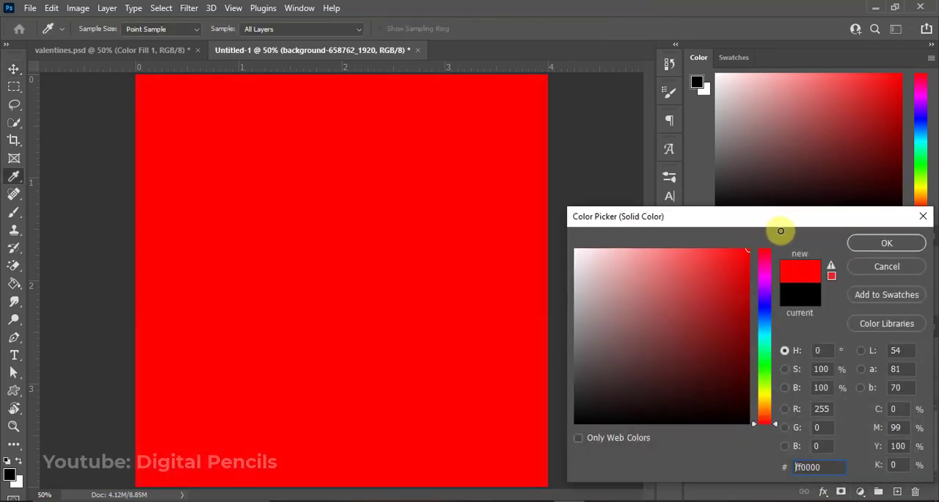
pyautogui.click(869, 242)
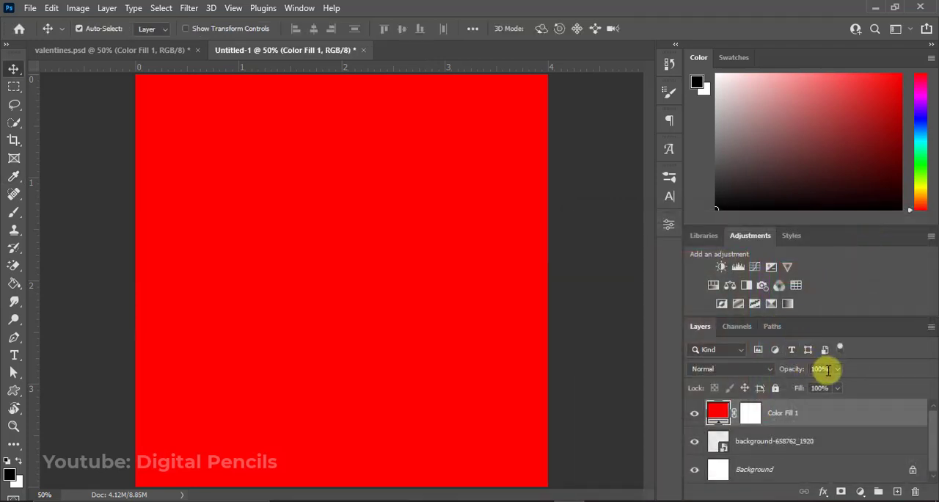
pyautogui.click(826, 368)
pyautogui.write('28')
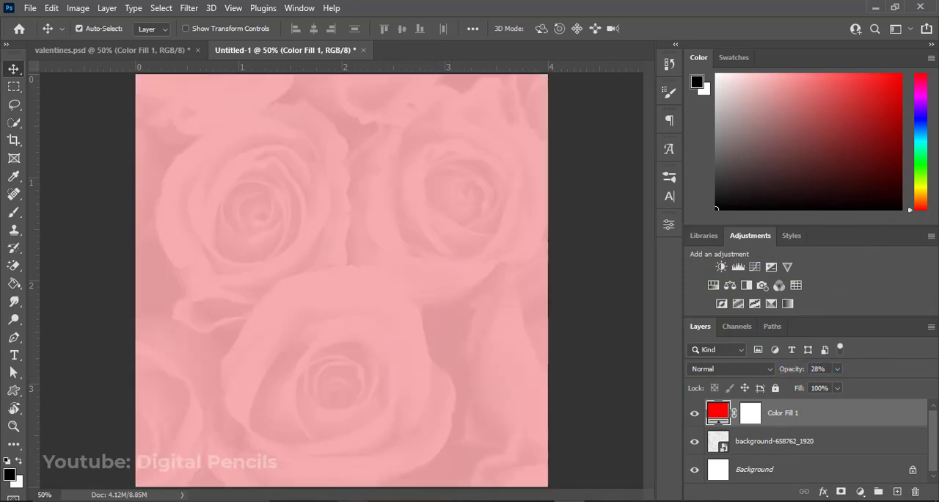
# Place the rose heart image 16 from the love-tutotial folder above the red fill layer.
pyautogui.click(363, 431)
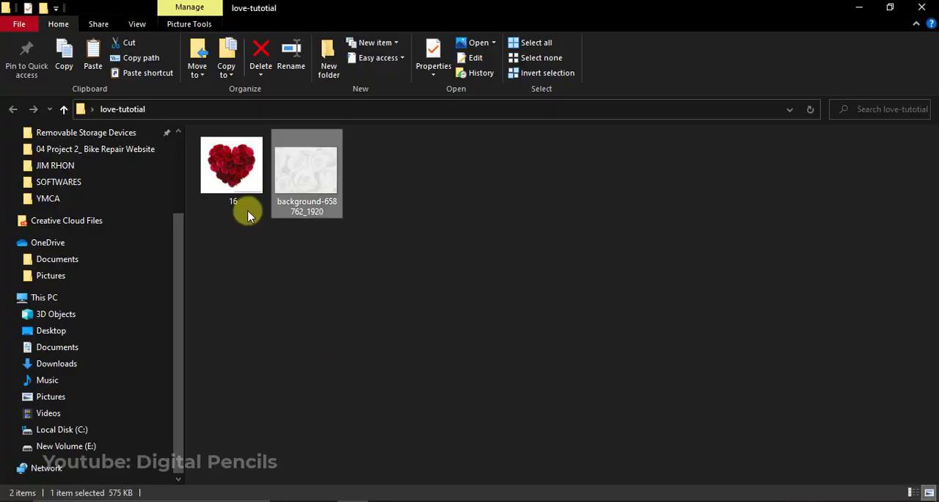
pyautogui.doubleClick(231, 164)
pyautogui.moveTo(333, 258); pyautogui.dragTo(376, 278)
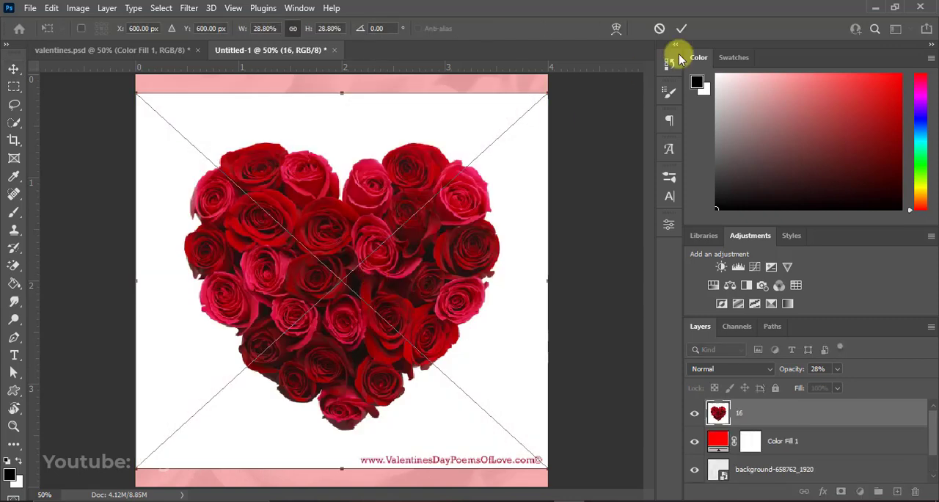
pyautogui.click(682, 28)
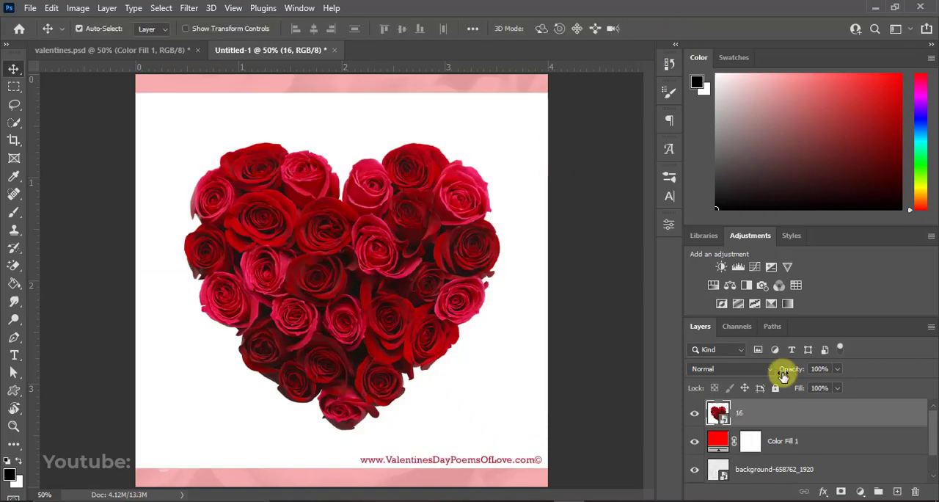
# Rasterize the rose heart layer and erase its white background with the Magic Eraser.
pyautogui.rightClick(754, 416)
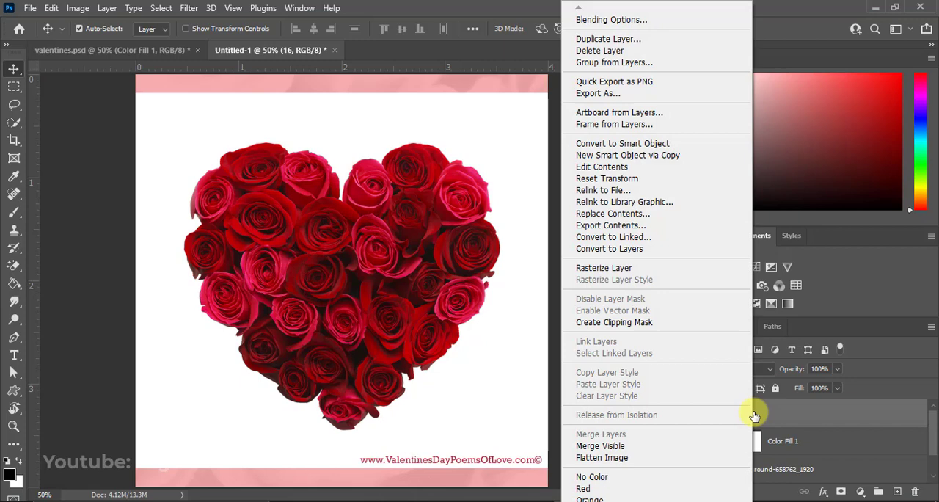
pyautogui.click(610, 267)
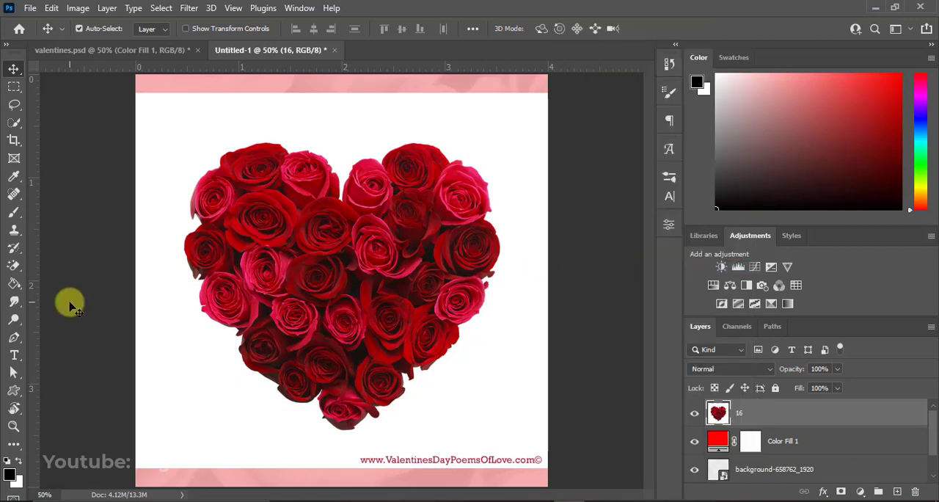
pyautogui.click(10, 269)
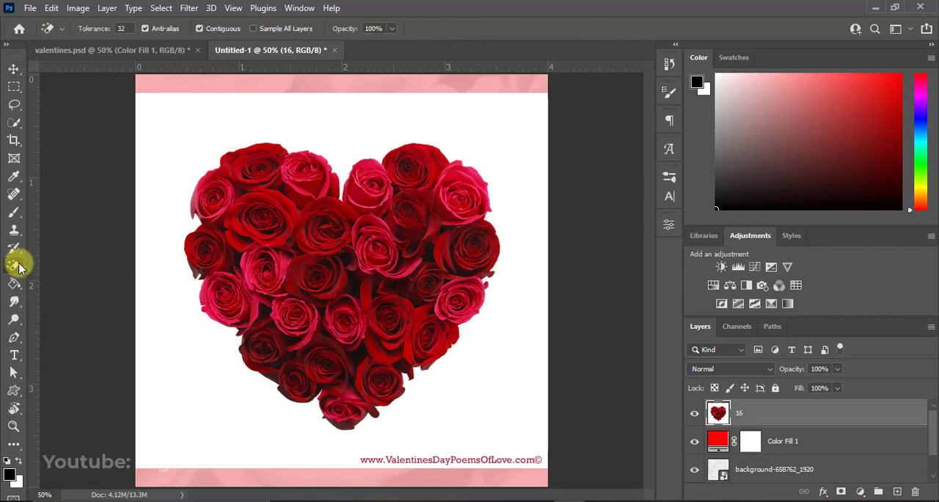
pyautogui.click(199, 131)
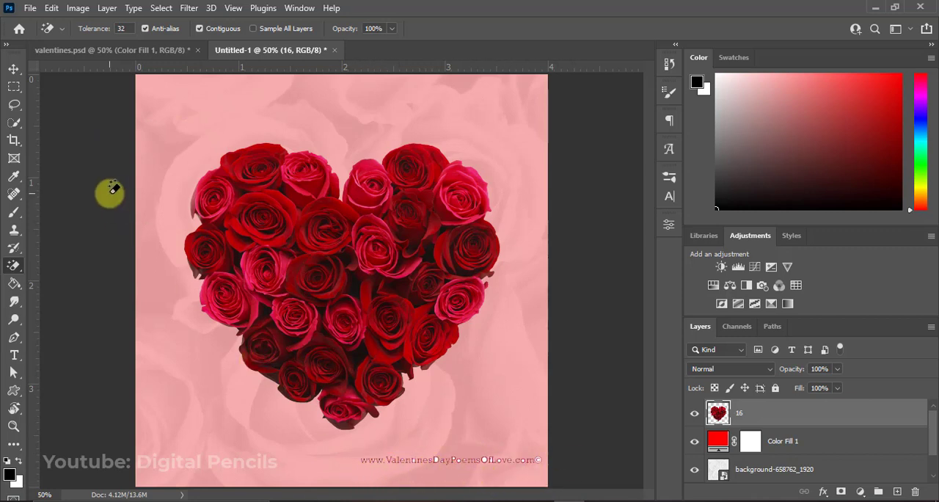
# Select the website text below the heart with a rectangular marquee and cut it from the layer.
pyautogui.click(11, 87)
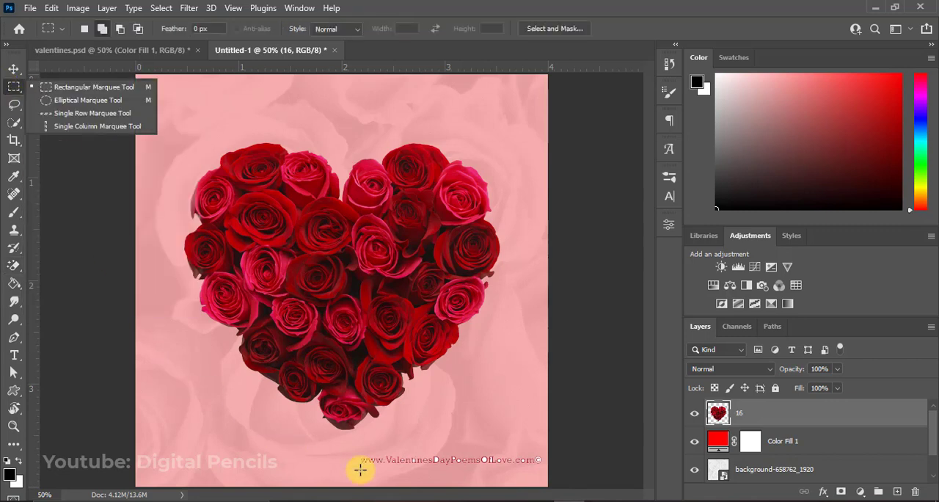
pyautogui.moveTo(340, 445); pyautogui.dragTo(588, 478)
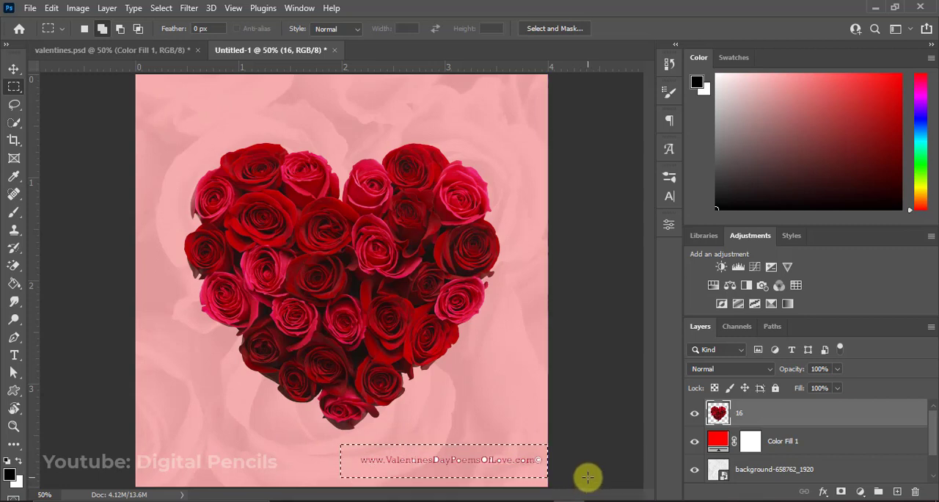
pyautogui.hotkey('ctrl', 'x')
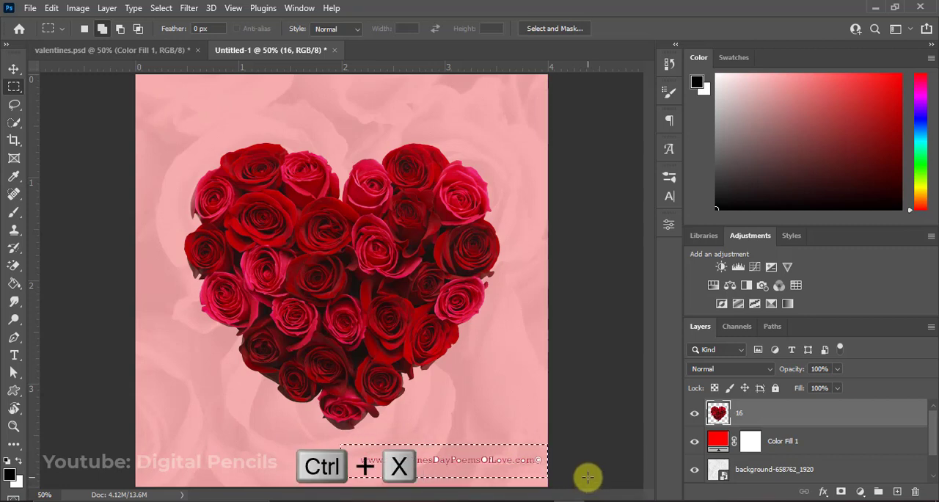
# Nudge the rose heart into place and scale it down proportionally to about 2.2 inches wide.
pyautogui.click(16, 68)
pyautogui.moveTo(311, 222); pyautogui.dragTo(374, 269)
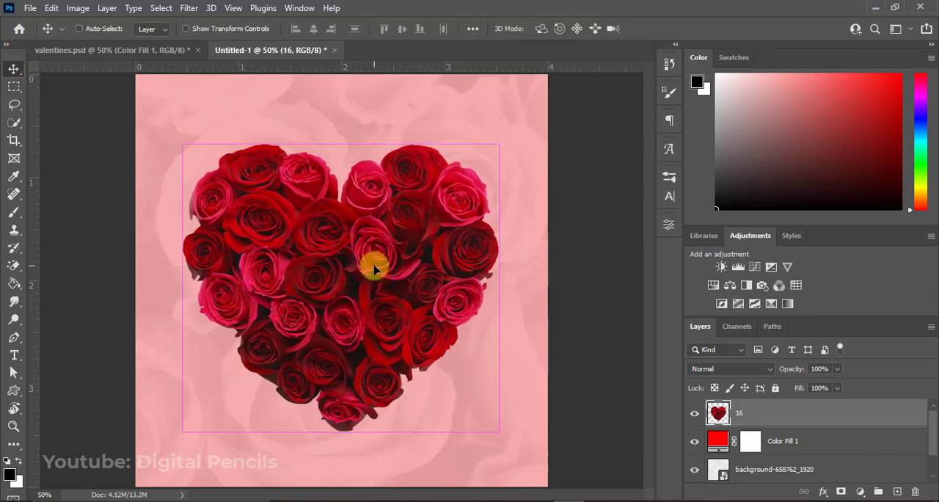
pyautogui.hotkey('ctrl', 't')
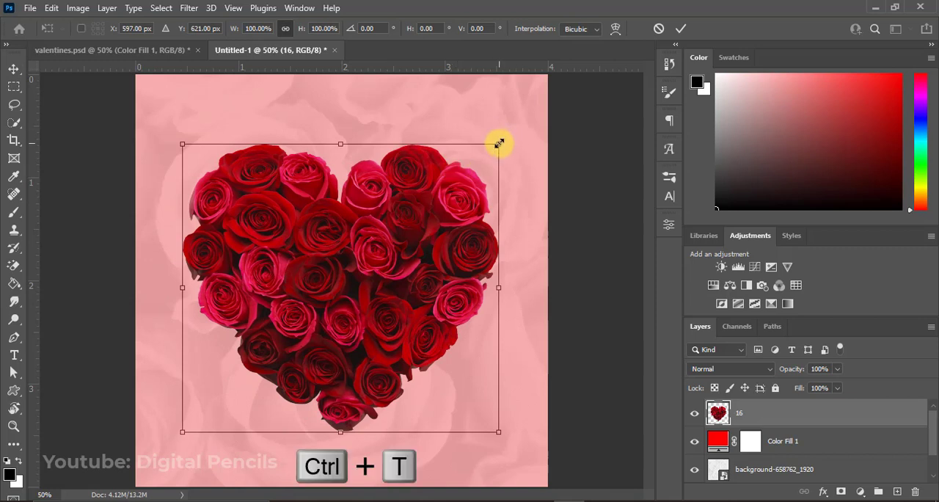
pyautogui.moveTo(499, 142); pyautogui.dragTo(455, 188)
pyautogui.press('Return')
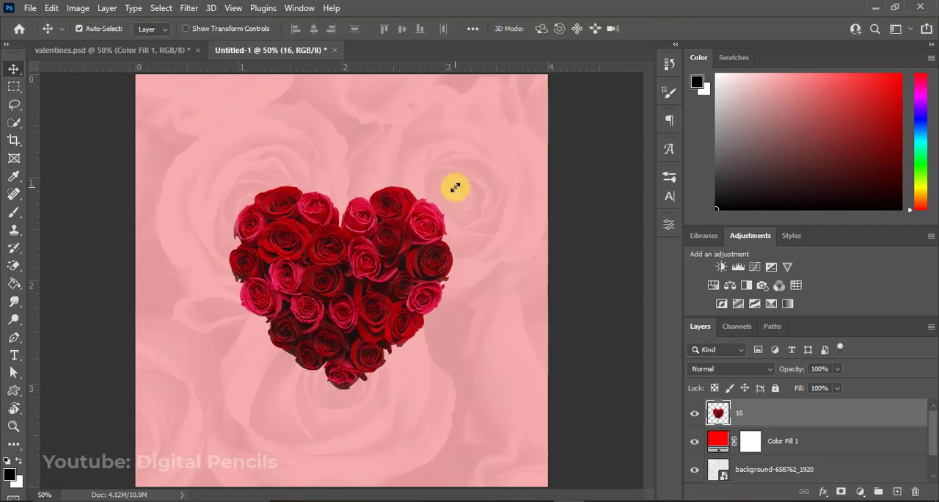
# Center the rose heart horizontally and vertically on the canvas, then clear the selection.
pyautogui.hotkey('ctrl', 'a')
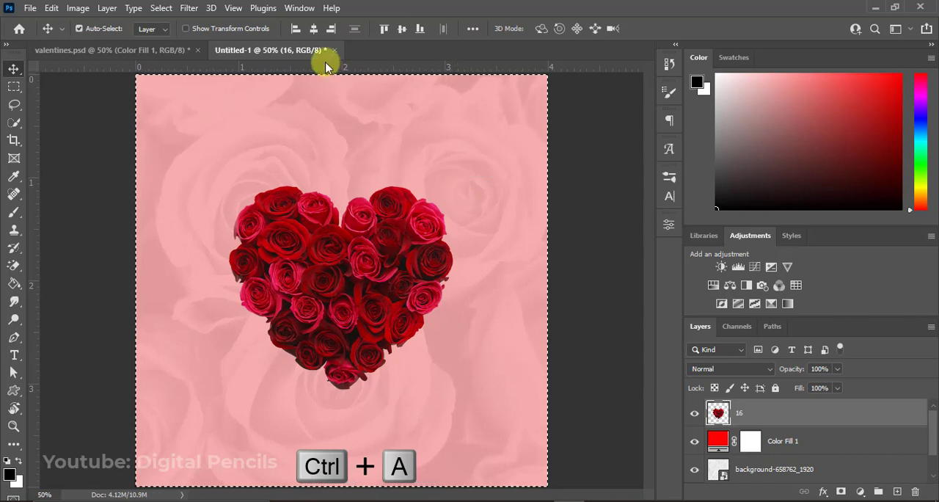
pyautogui.click(314, 30)
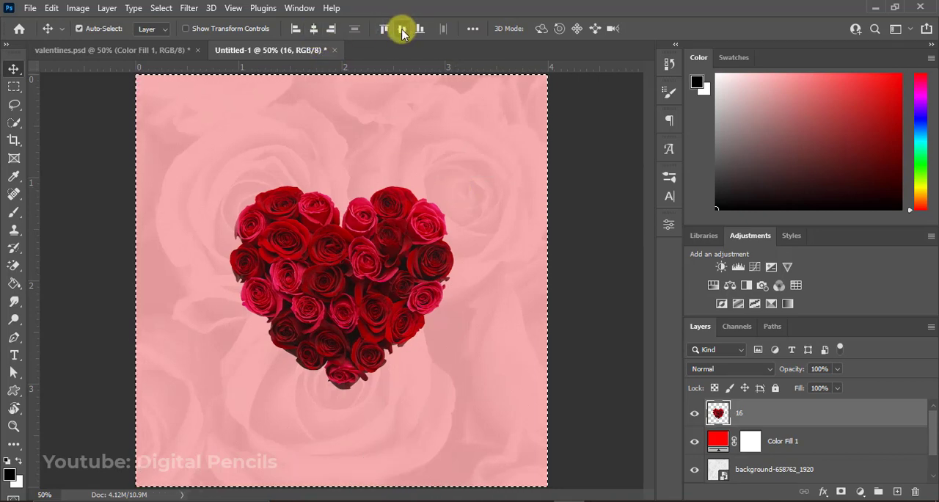
pyautogui.click(402, 30)
pyautogui.hotkey('ctrl', 'd')
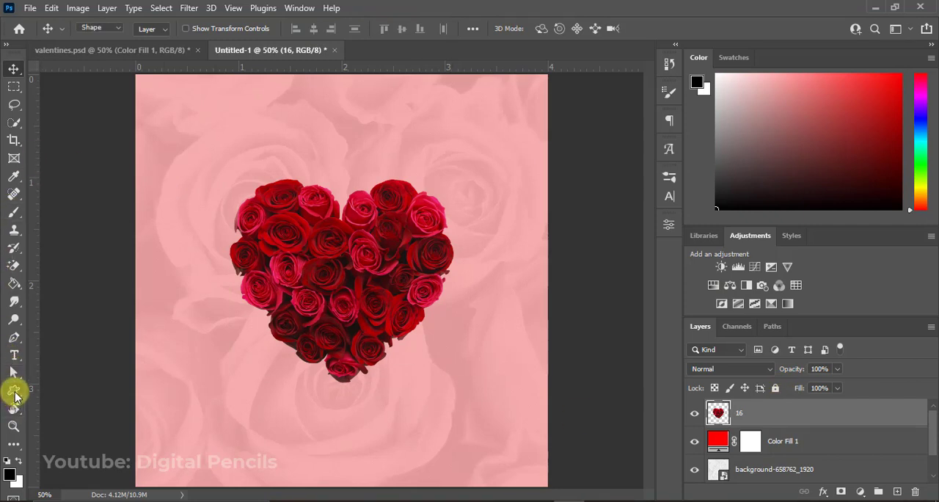
# Draw a square about 476 x 476 px over the heart with the Rectangle tool, using no fill and a 6.35 px white stroke.
pyautogui.click(15, 394)
pyautogui.click(74, 392)
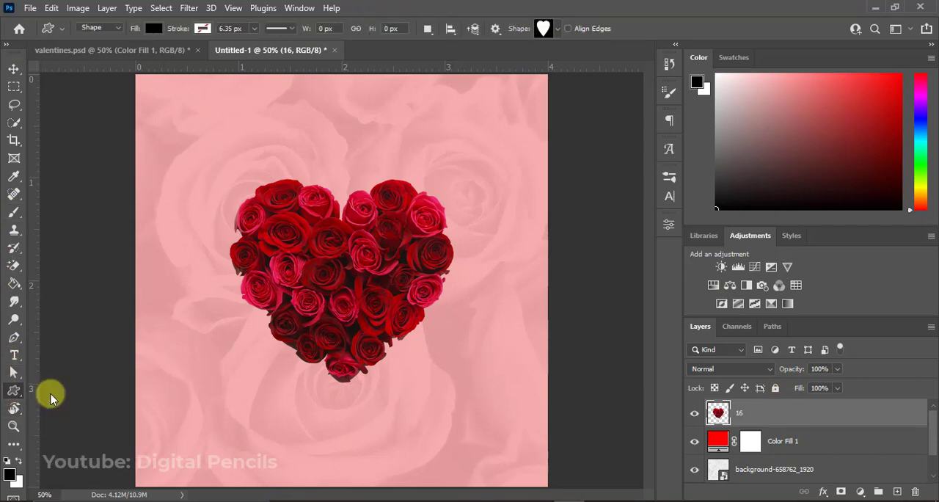
pyautogui.click(153, 29)
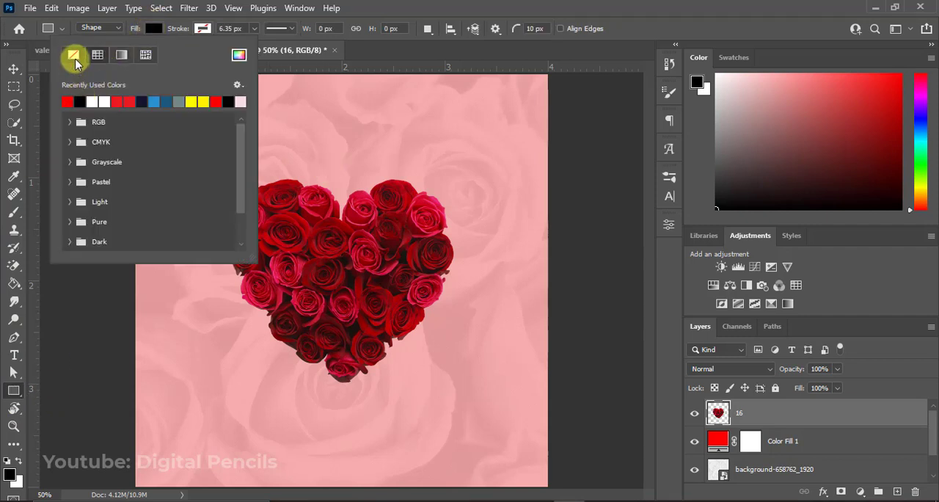
pyautogui.click(202, 30)
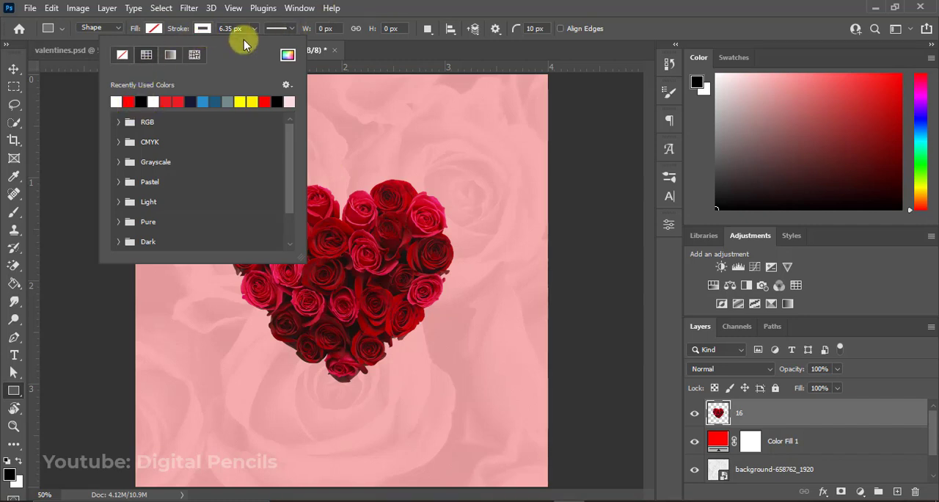
pyautogui.click(411, 3)
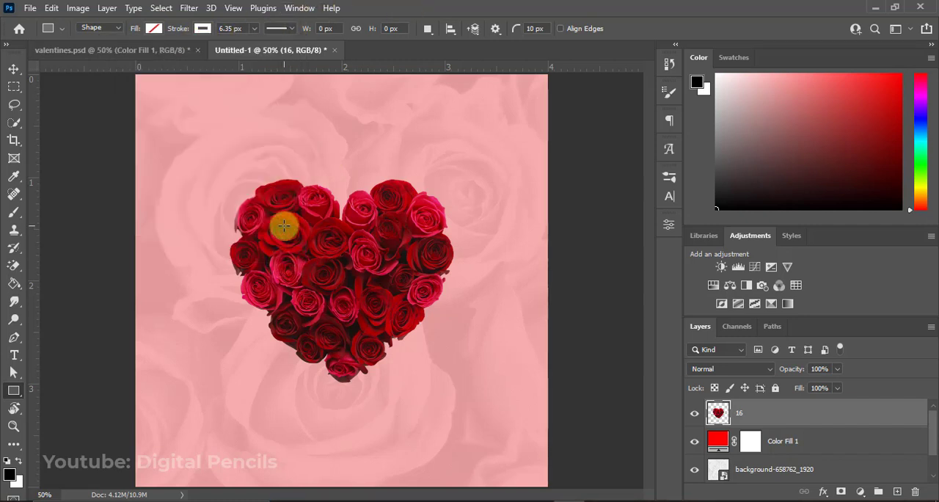
pyautogui.moveTo(285, 226)
pyautogui.mouseDown()
pyautogui.moveTo(388, 342)
pyautogui.moveTo(352, 280)
pyautogui.moveTo(375, 308)
pyautogui.mouseUp()
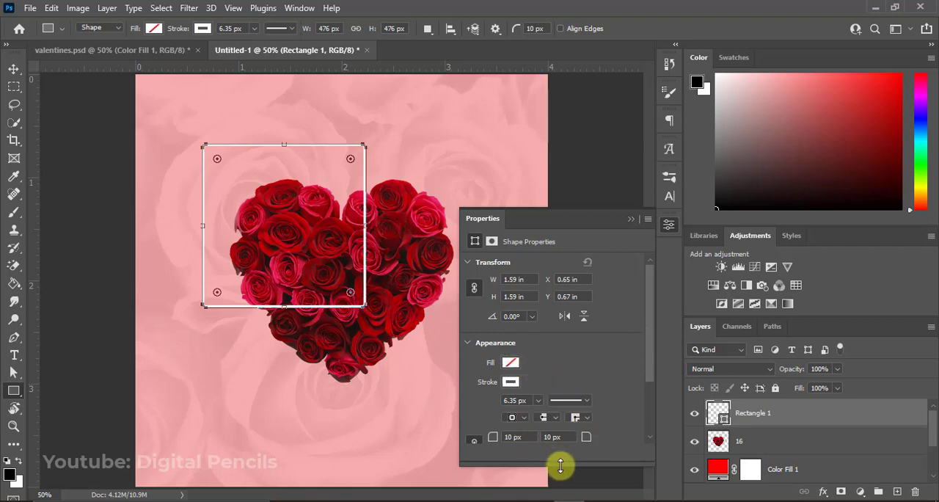
# Set the white square's corner radii to 0 px and its stroke width to 20 px.
pyautogui.moveTo(561, 465); pyautogui.dragTo(562, 499)
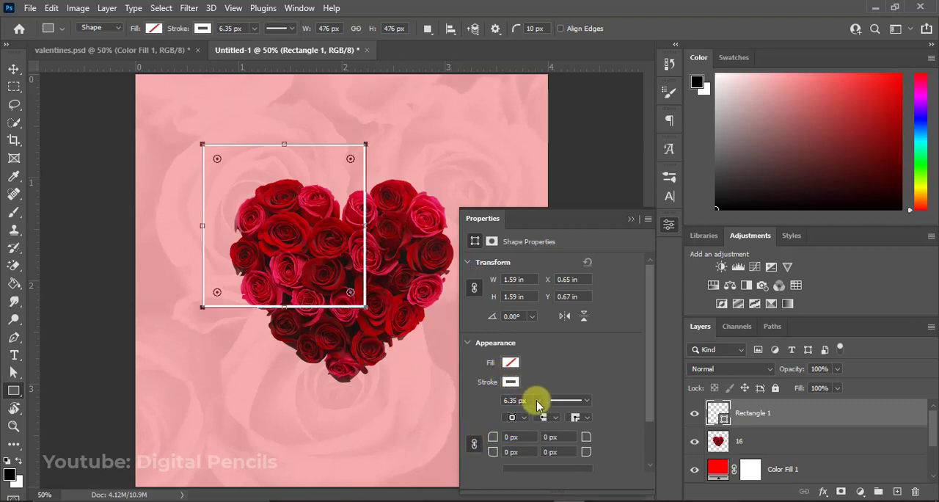
pyautogui.moveTo(538, 419); pyautogui.dragTo(544, 419)
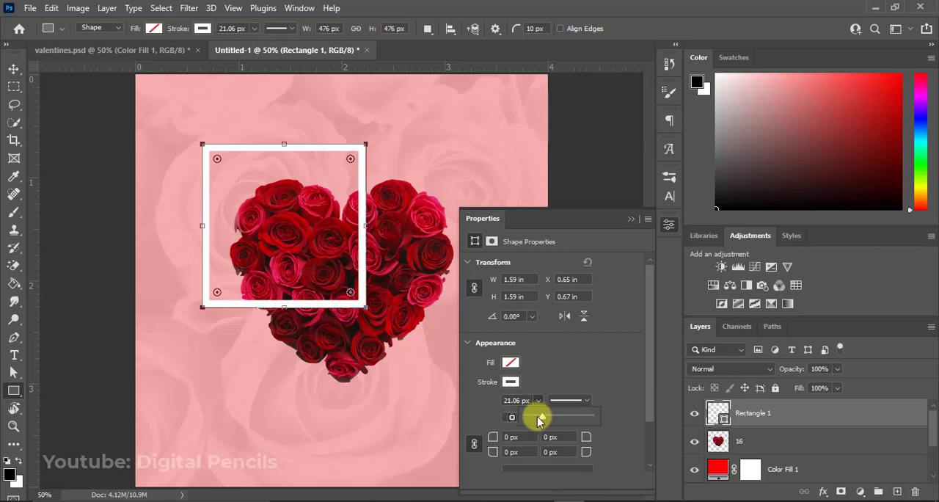
pyautogui.click(505, 400)
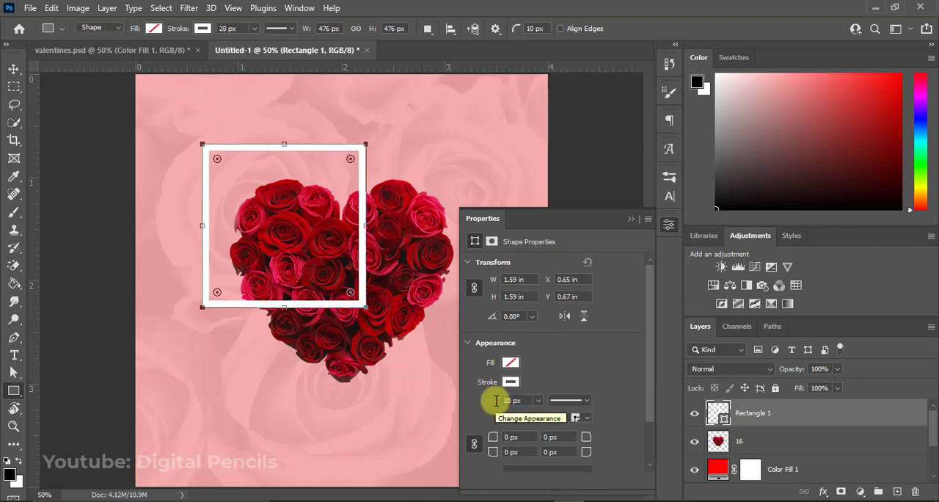
pyautogui.click(632, 220)
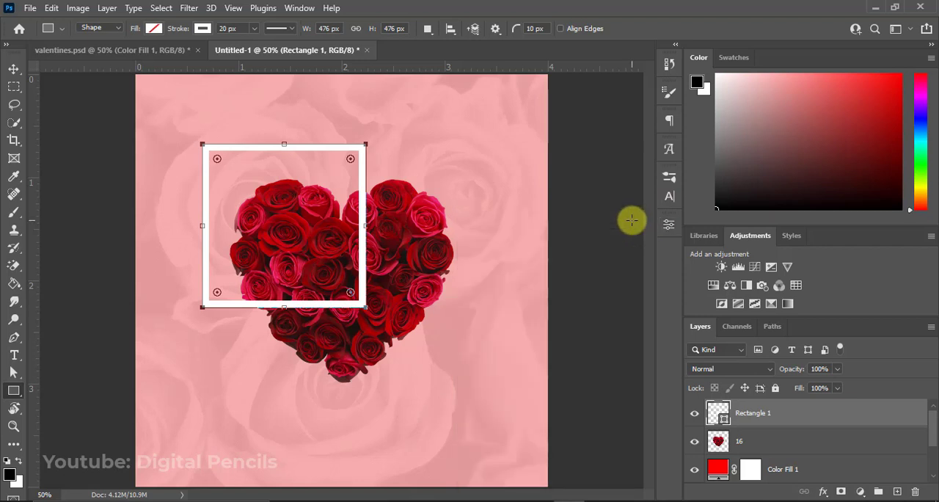
# Move the white square over the middle of the rose heart and align their horizontal centers.
pyautogui.click(13, 68)
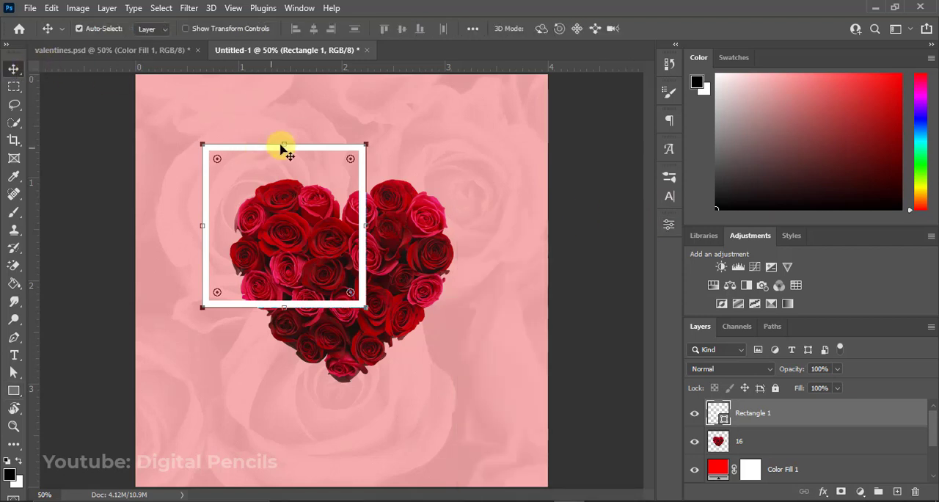
pyautogui.click(354, 138)
pyautogui.moveTo(341, 165); pyautogui.dragTo(388, 218)
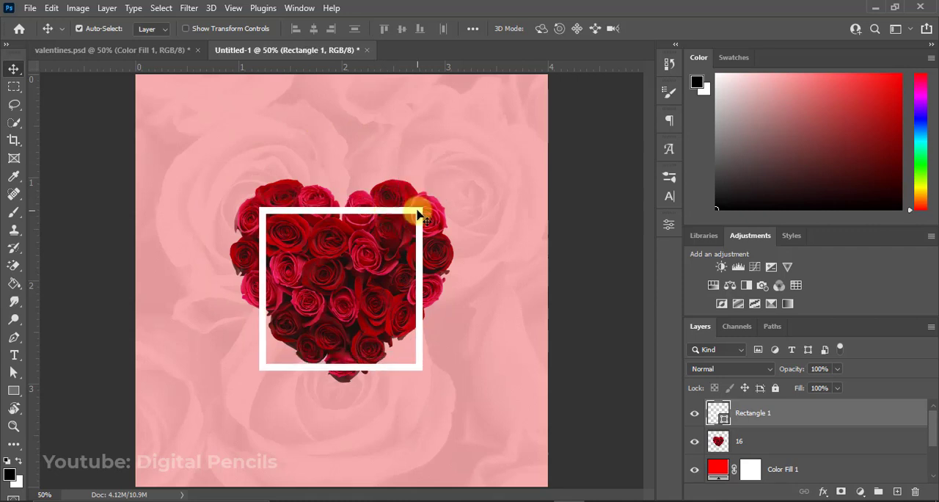
pyautogui.click(675, 235)
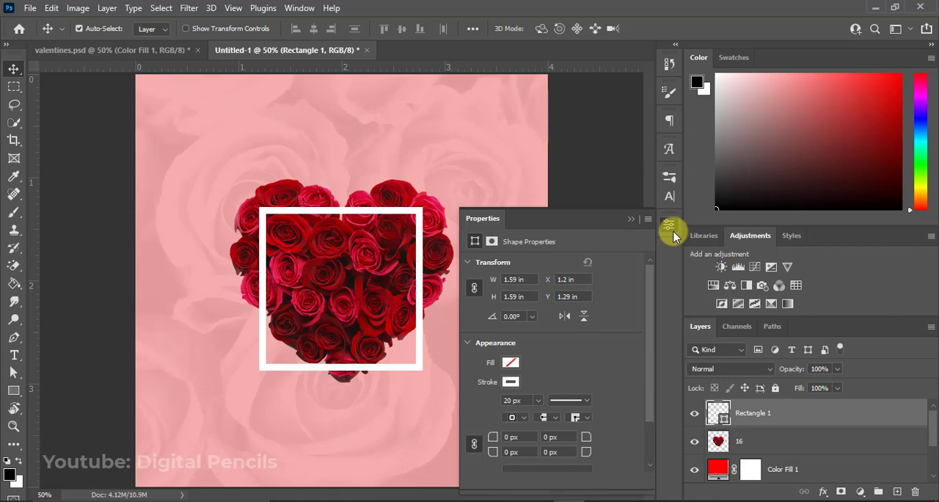
pyautogui.click(673, 231)
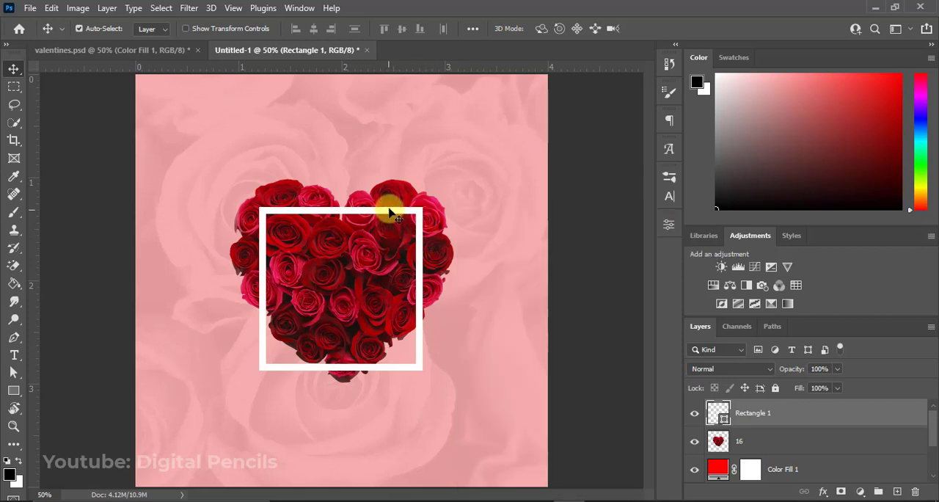
pyautogui.moveTo(389, 213); pyautogui.dragTo(393, 212)
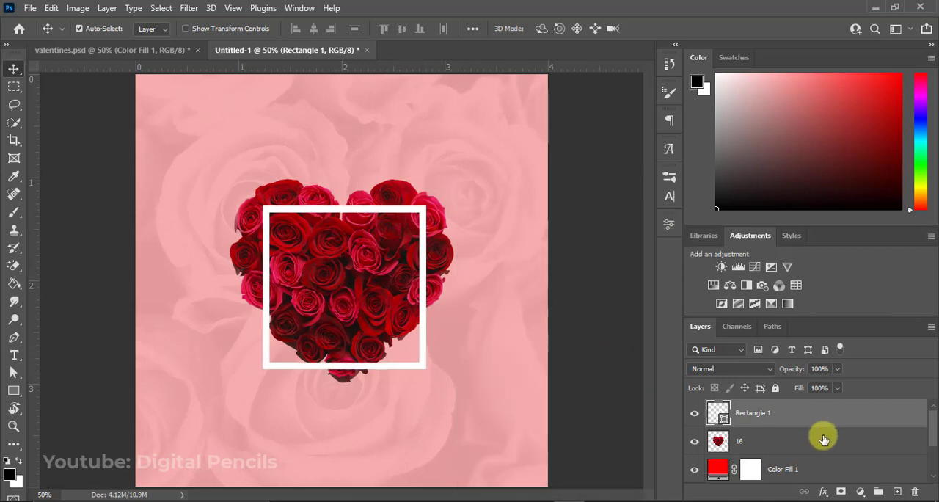
pyautogui.keyDown('shift'); pyautogui.click(764, 445); pyautogui.keyUp('shift')
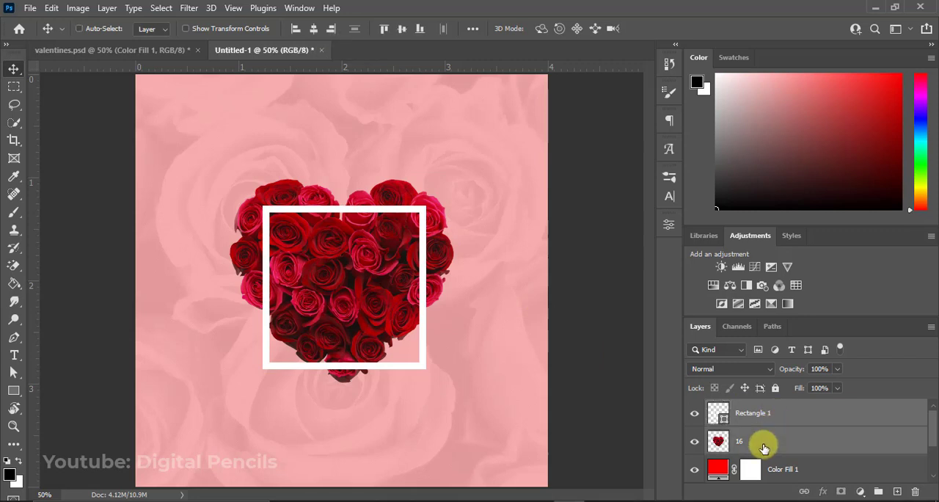
pyautogui.click(313, 35)
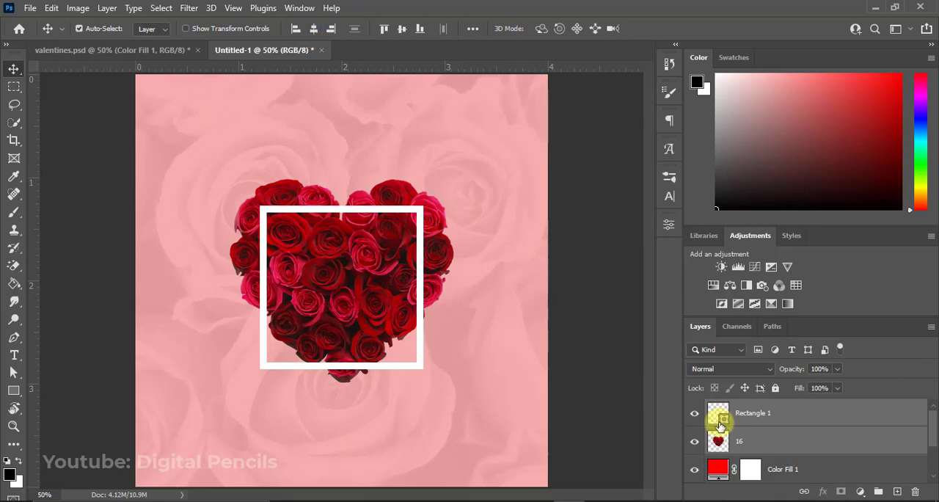
# Rasterize the Rectangle 1 shape layer.
pyautogui.click(761, 419)
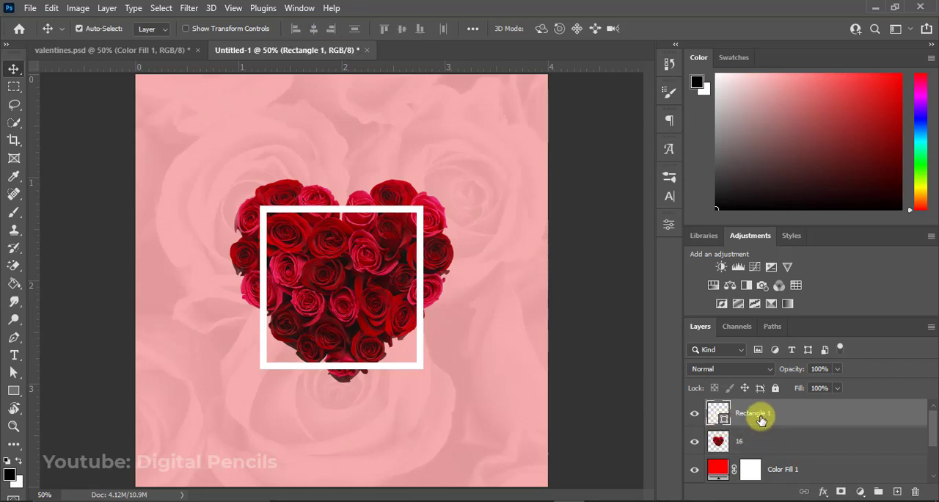
pyautogui.rightClick(761, 417)
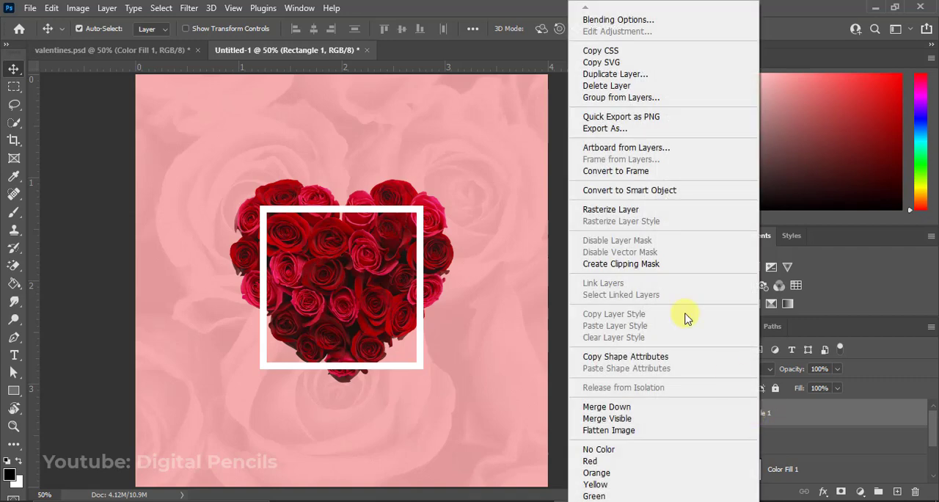
pyautogui.click(629, 211)
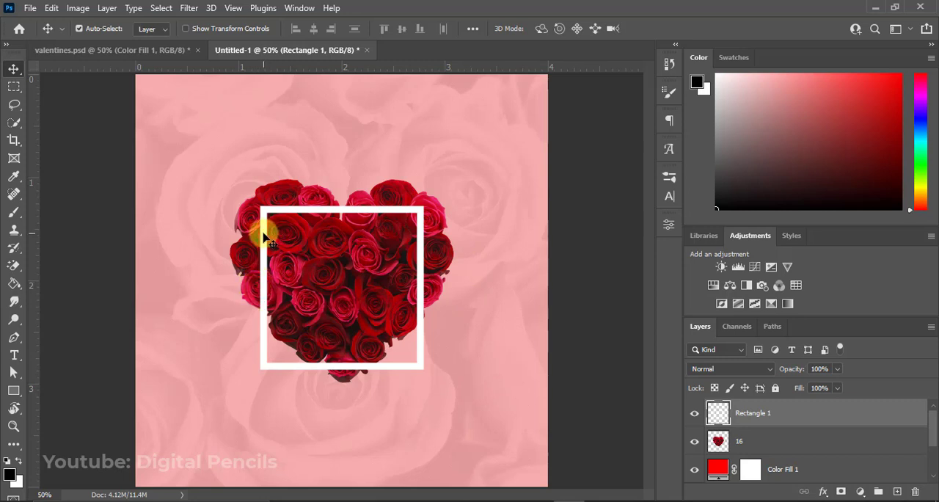
# Check the finished valentines.psd design, then add an empty layer above Rectangle 1 and sample roses from layer 16 with the Clone Stamp tool.
pyautogui.click(124, 53)
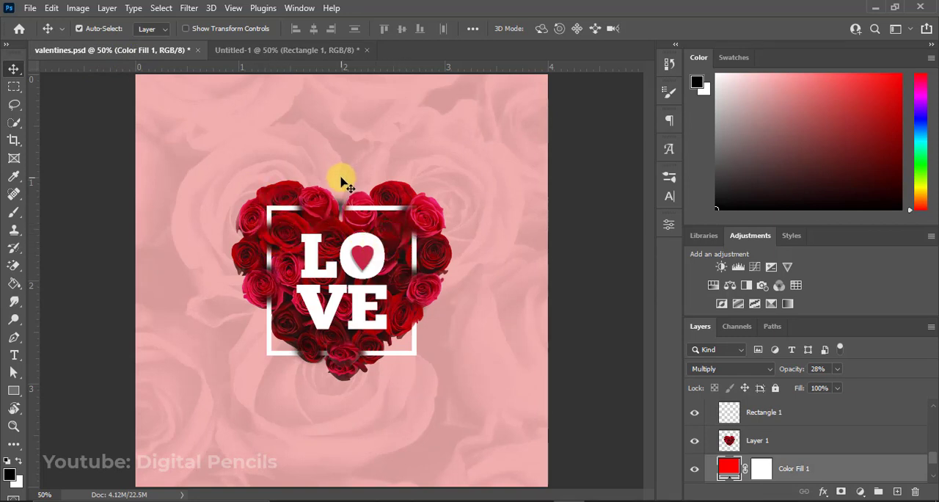
pyautogui.click(288, 50)
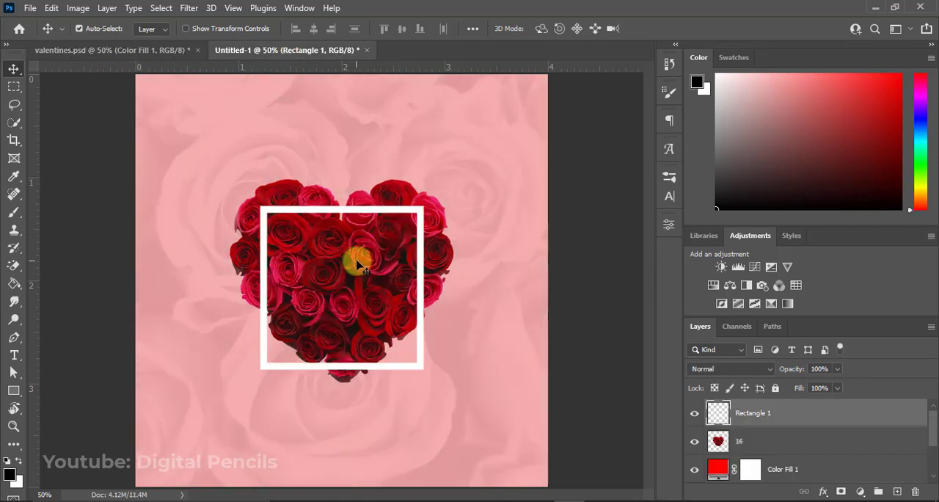
pyautogui.click(897, 492)
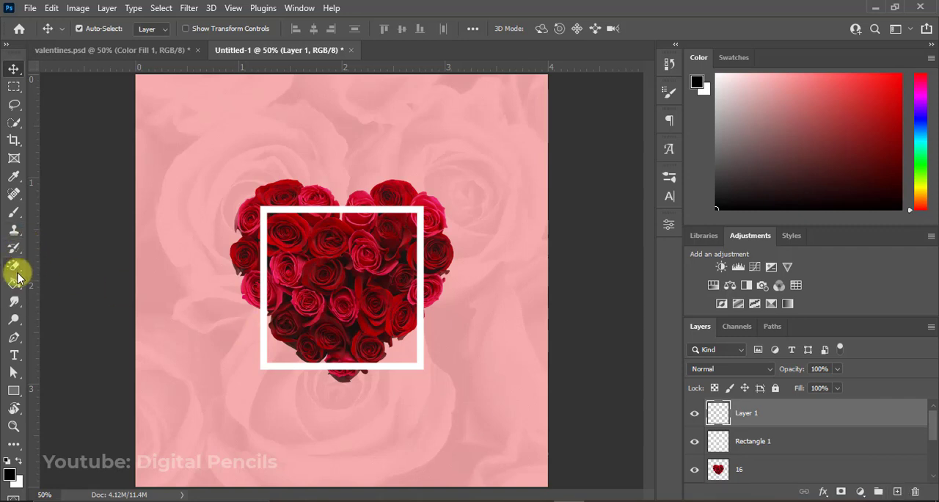
pyautogui.click(13, 234)
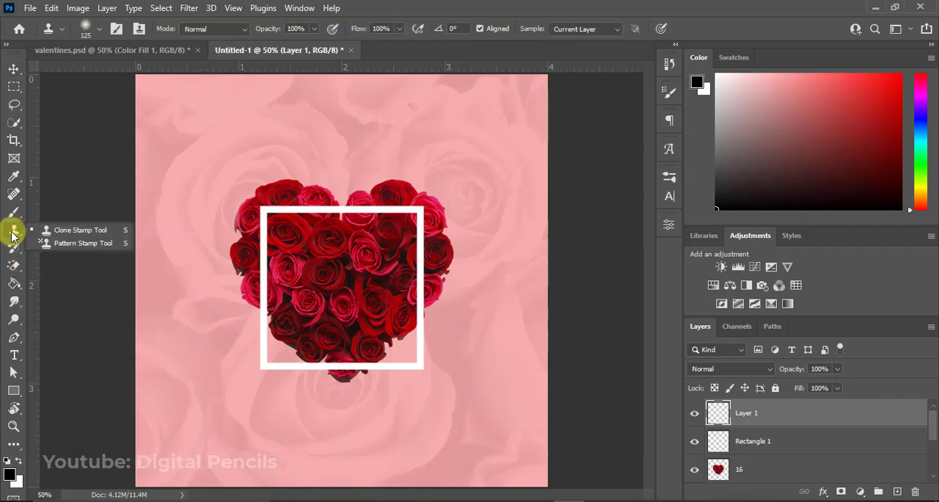
pyautogui.click(70, 230)
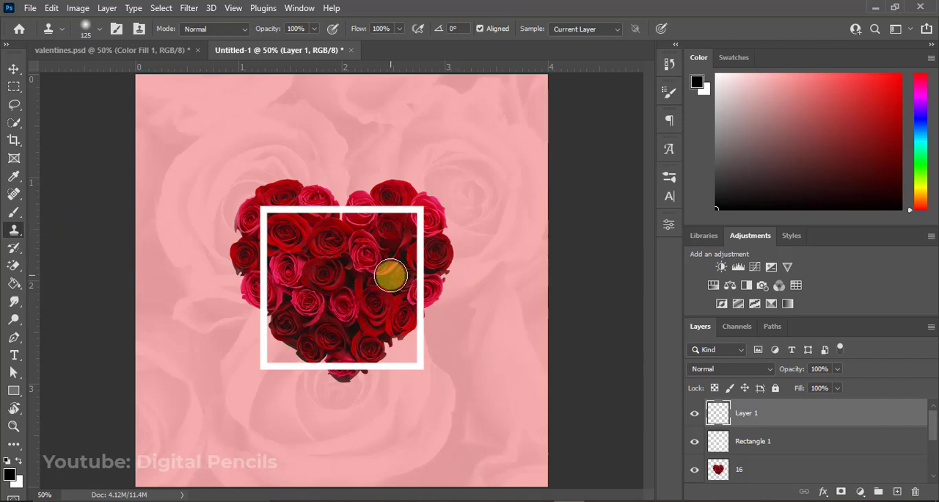
pyautogui.click(763, 476)
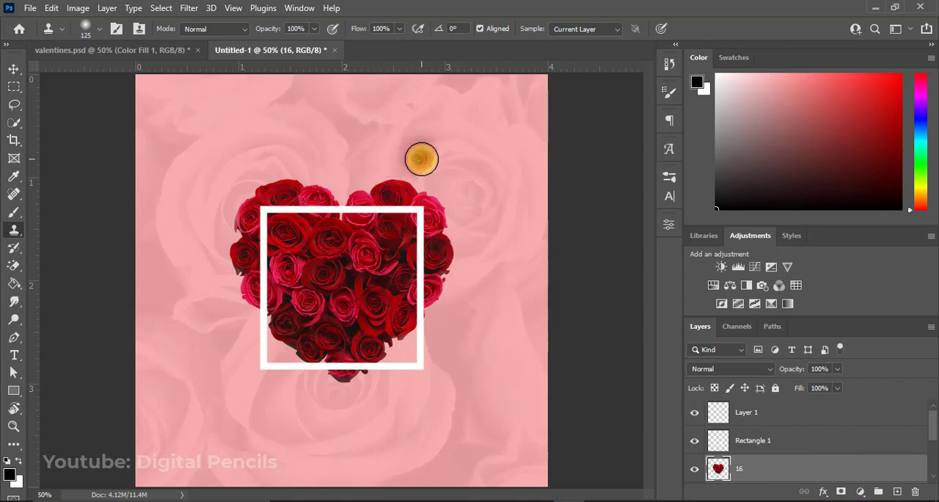
pyautogui.click(764, 417)
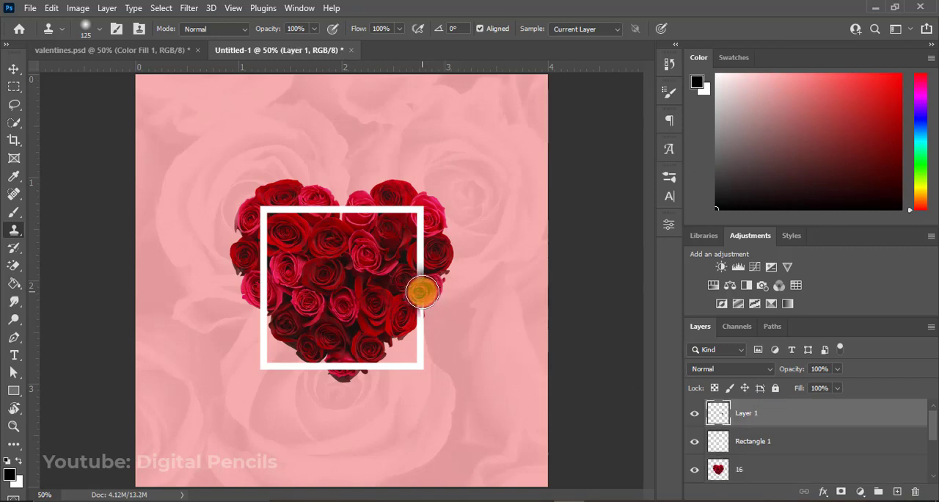
# Clone roses over parts of the white frame's sides, upper edge, upper right corner and bottom edge with a 125 px Clone Stamp.
pyautogui.click(423, 292)
pyautogui.click(258, 289)
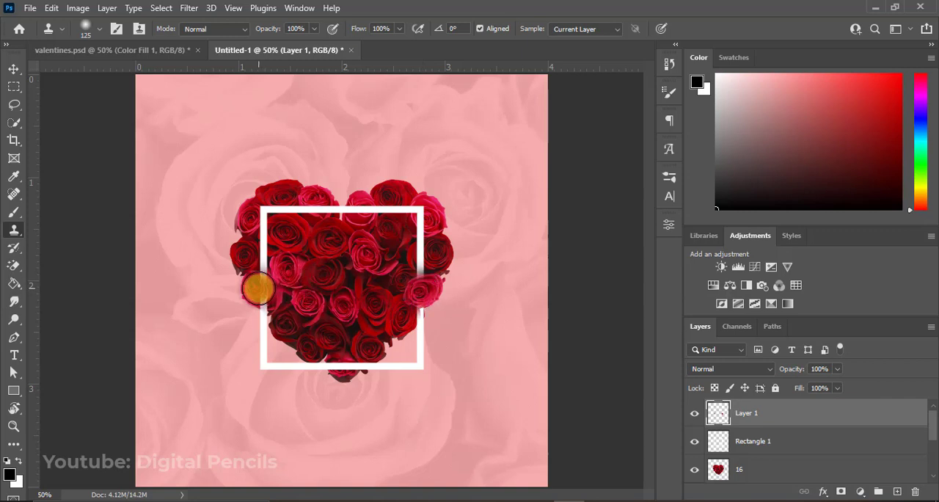
pyautogui.moveTo(258, 289)
pyautogui.mouseDown()
pyautogui.moveTo(273, 218)
pyautogui.moveTo(273, 233)
pyautogui.mouseUp()
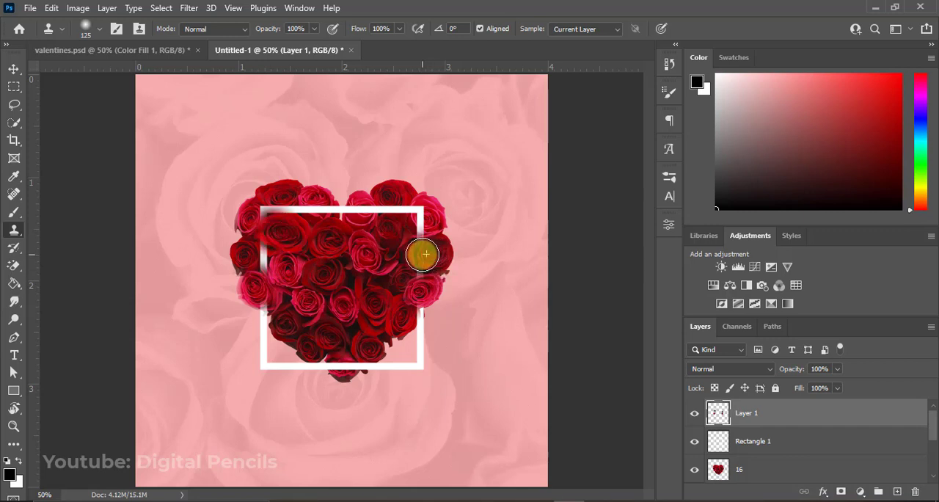
pyautogui.click(423, 215)
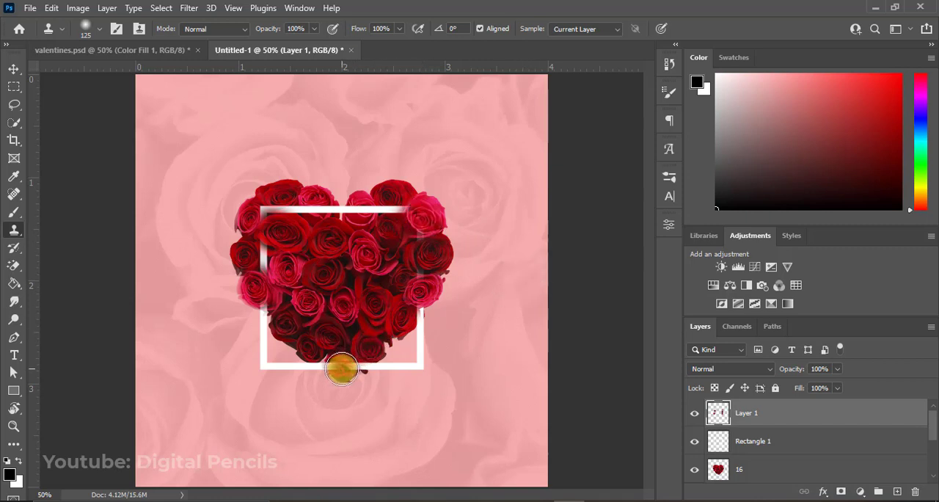
pyautogui.click(342, 366)
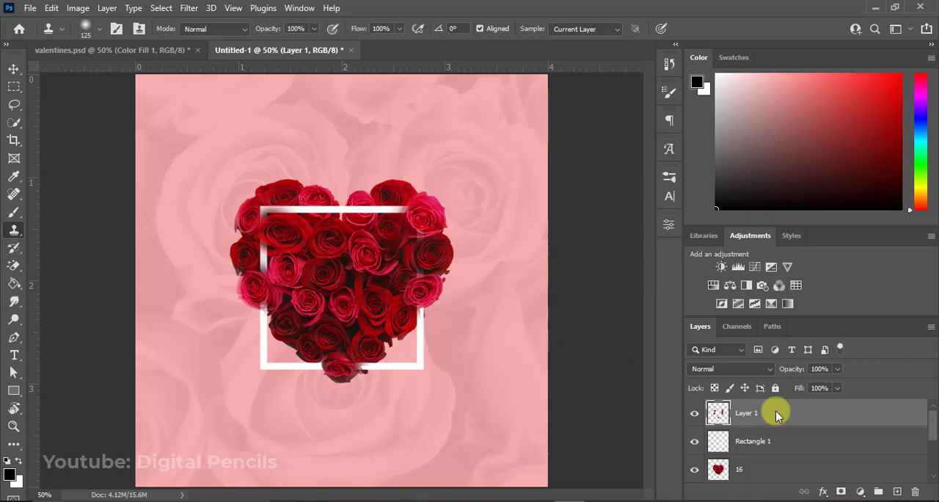
pyautogui.click(317, 208)
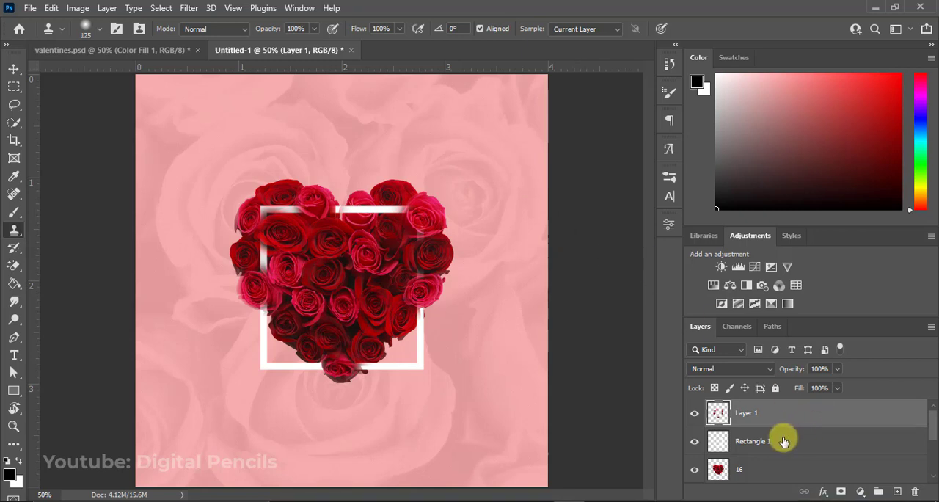
# Rename the cloned roses layer as clone and add a new layer named shadows directly above Rectangle 1.
pyautogui.doubleClick(747, 415)
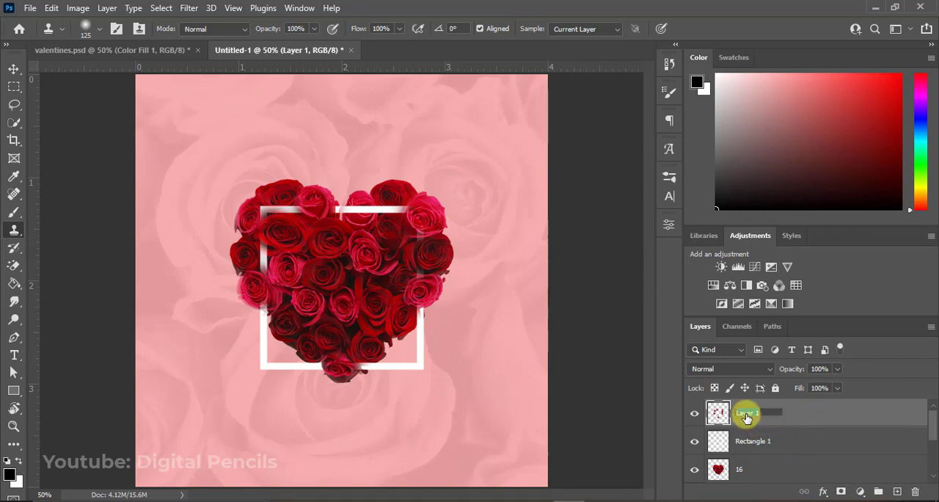
pyautogui.write('clone')
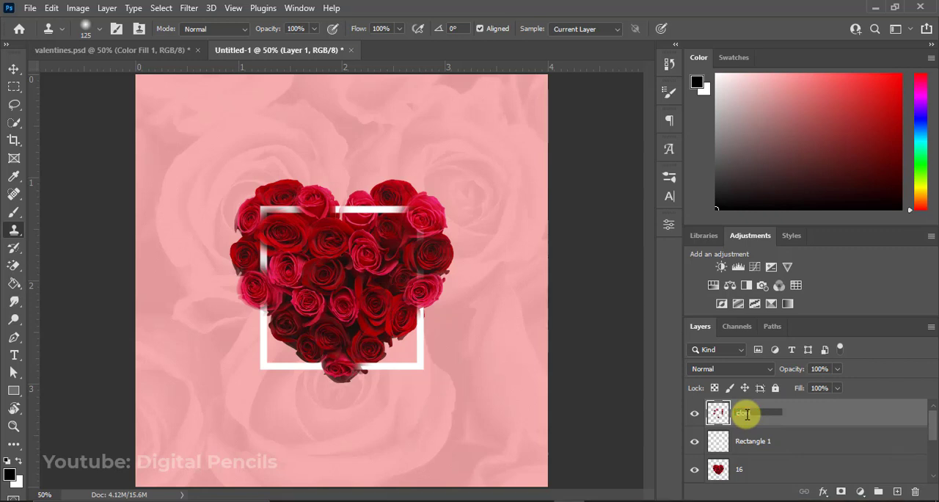
pyautogui.click(765, 441)
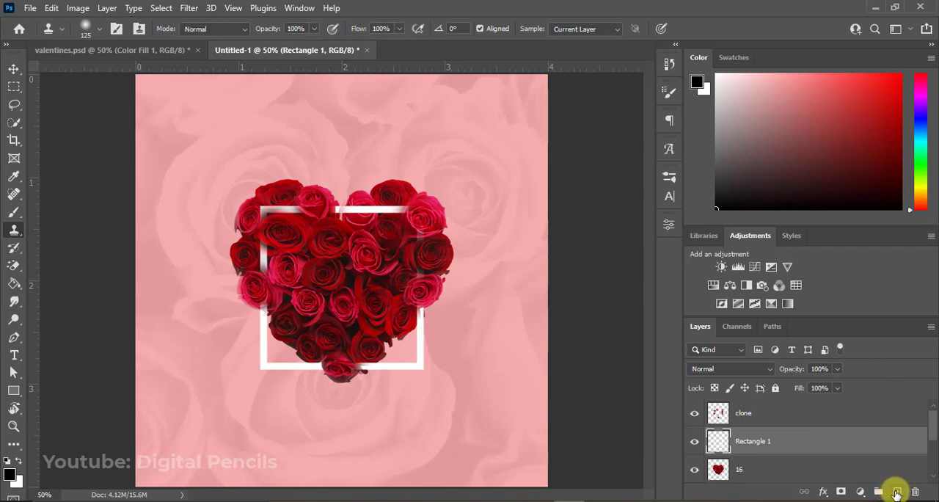
pyautogui.click(896, 493)
pyautogui.doubleClick(747, 441)
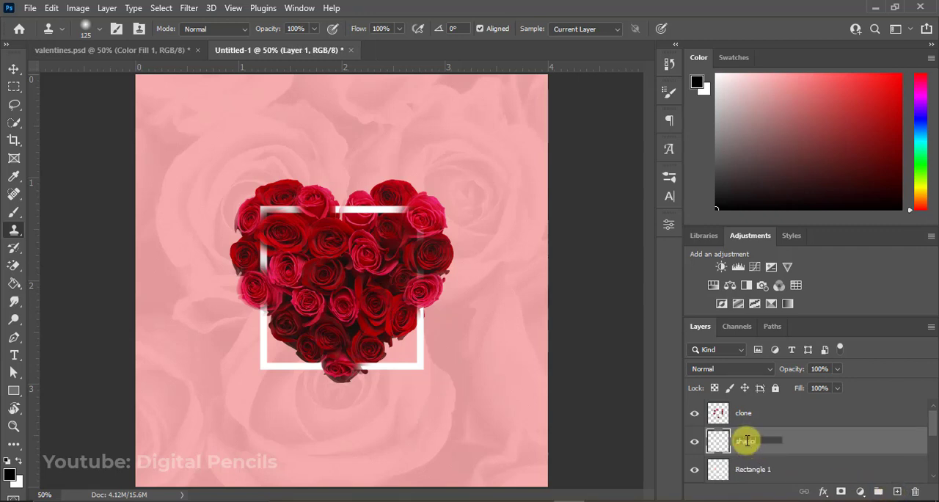
pyautogui.write('sha')
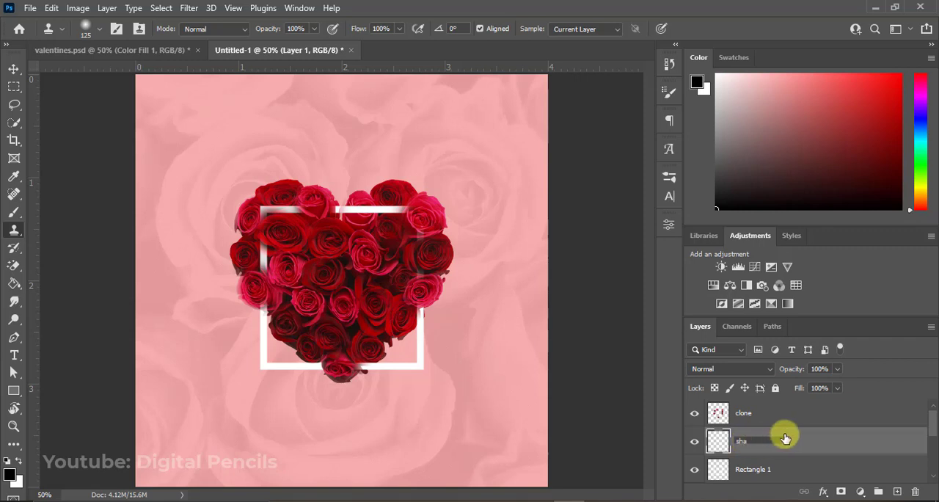
pyautogui.write('dows')
pyautogui.press('Return')
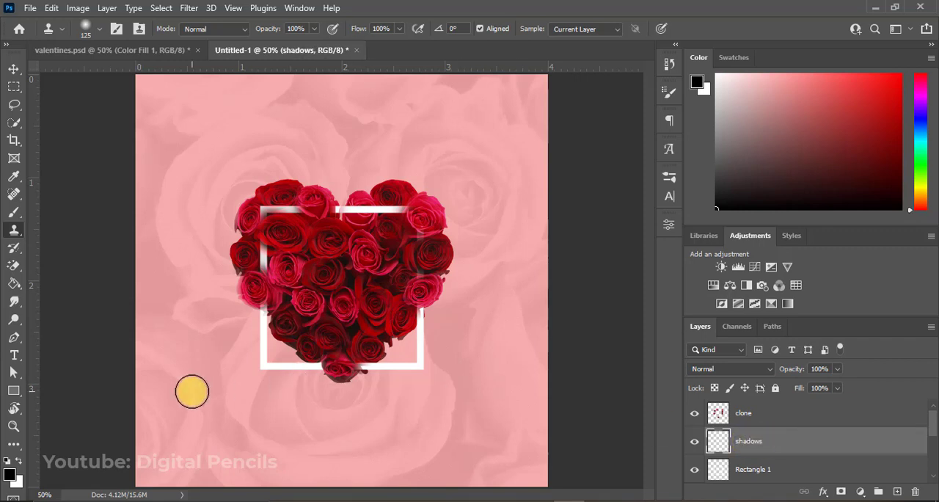
# Paint soft black shadows around the roses overlapping the frame with an 80 px Brush, and set the shadows layer's opacity to 91%.
pyautogui.click(14, 213)
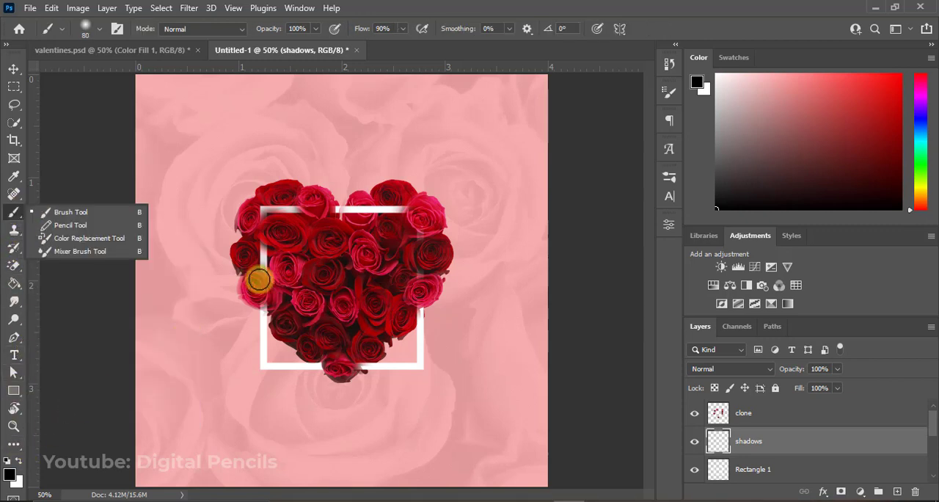
pyautogui.click(301, 207)
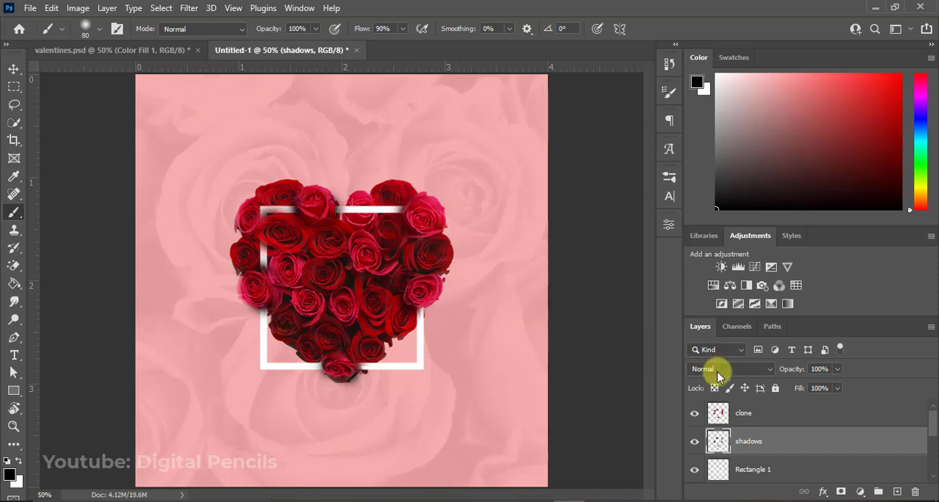
pyautogui.moveTo(792, 371); pyautogui.dragTo(789, 372)
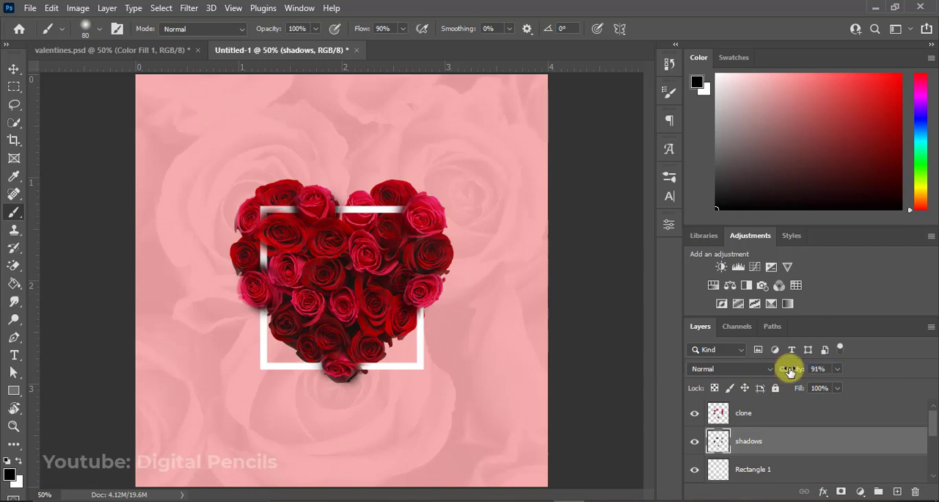
# Group the clone, shadows, Rectangle 1 and 16 layers together.
pyautogui.press('v')
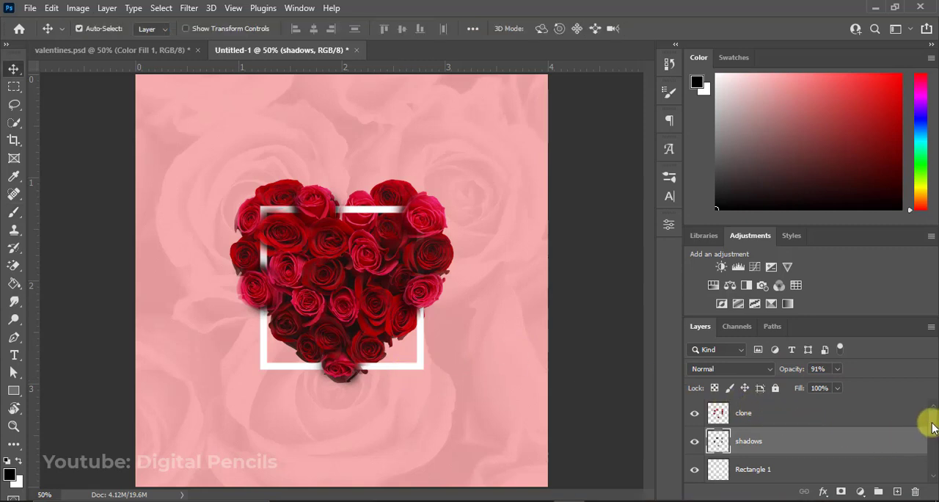
pyautogui.moveTo(932, 428)
pyautogui.mouseDown()
pyautogui.moveTo(935, 436)
pyautogui.moveTo(933, 422)
pyautogui.moveTo(928, 429)
pyautogui.mouseUp()
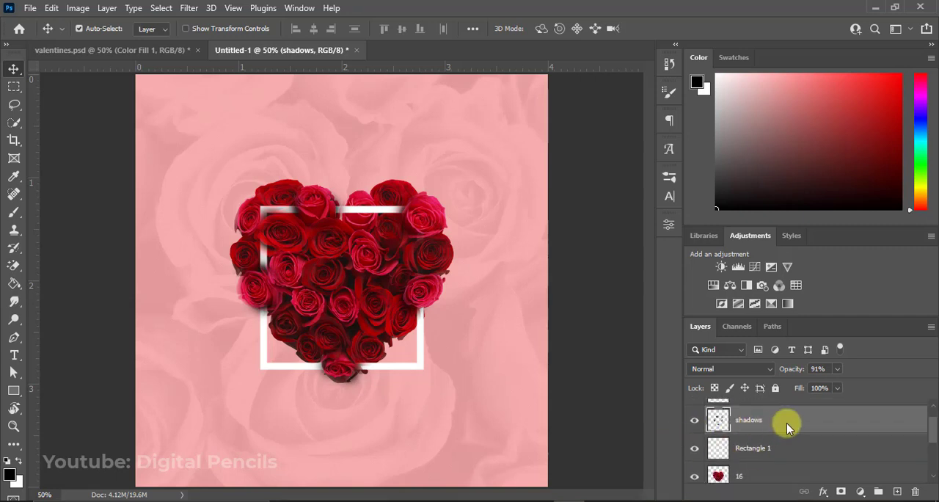
pyautogui.click(695, 449)
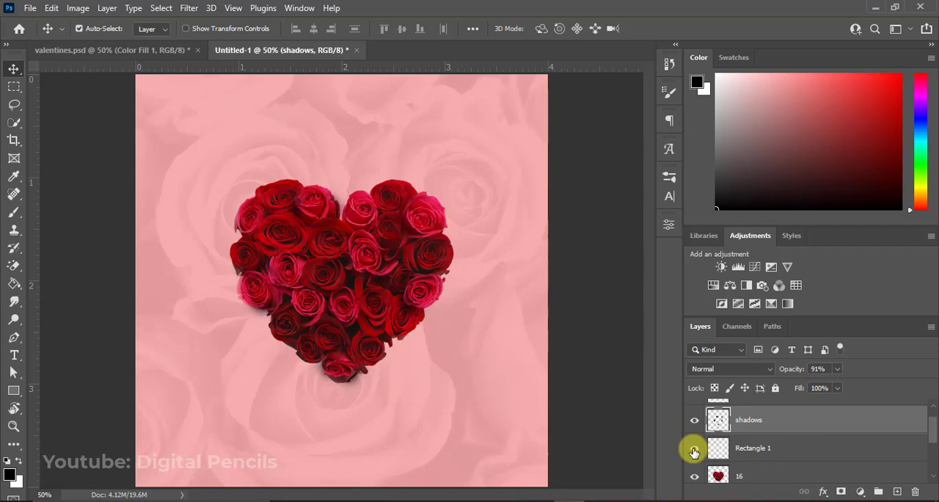
pyautogui.click(695, 448)
pyautogui.click(765, 445)
pyautogui.click(763, 477)
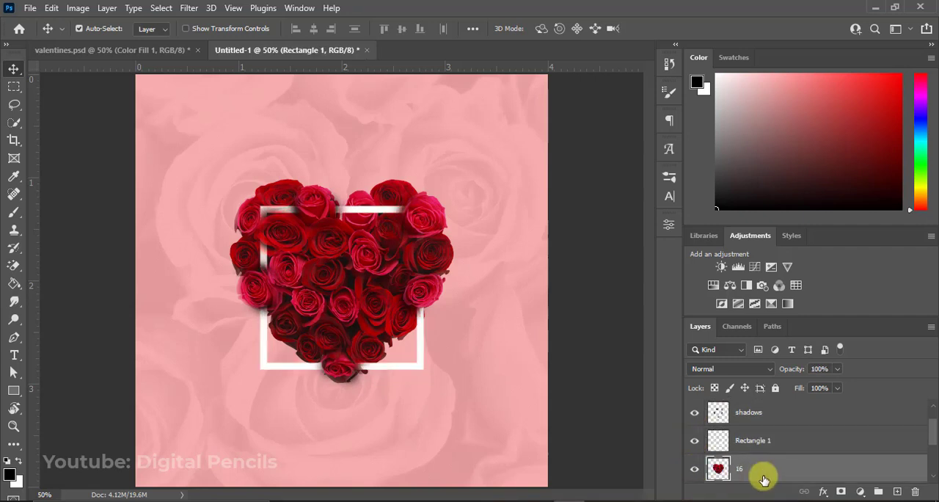
pyautogui.moveTo(932, 441)
pyautogui.mouseDown()
pyautogui.moveTo(932, 455)
pyautogui.moveTo(934, 413)
pyautogui.mouseUp()
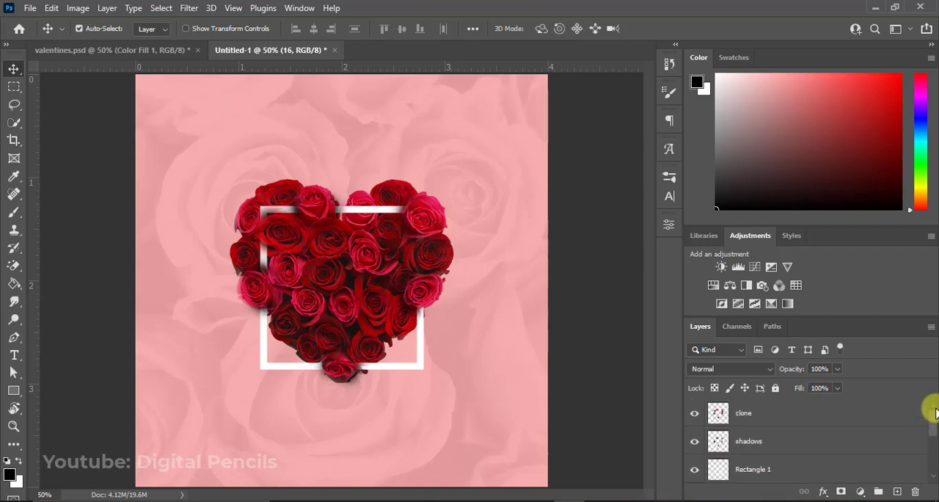
pyautogui.keyDown('shift'); pyautogui.click(841, 416); pyautogui.keyUp('shift')
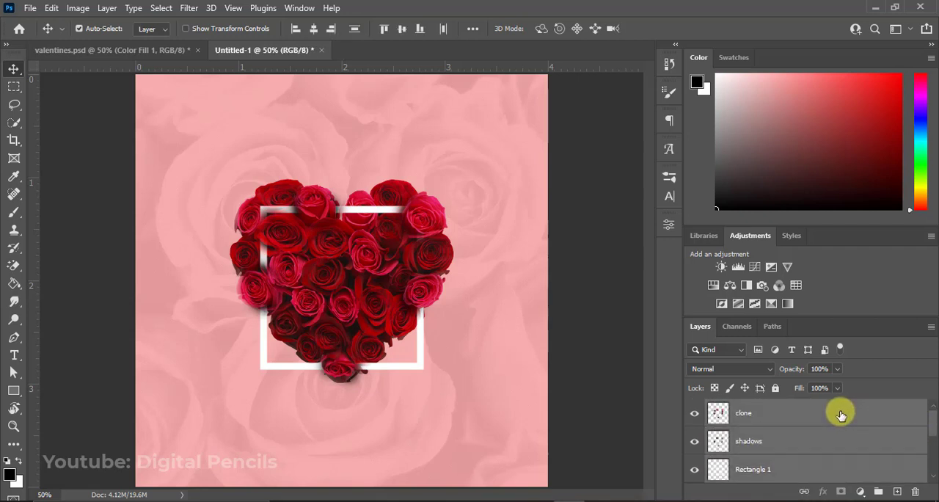
pyautogui.hotkey('ctrl', 'g')
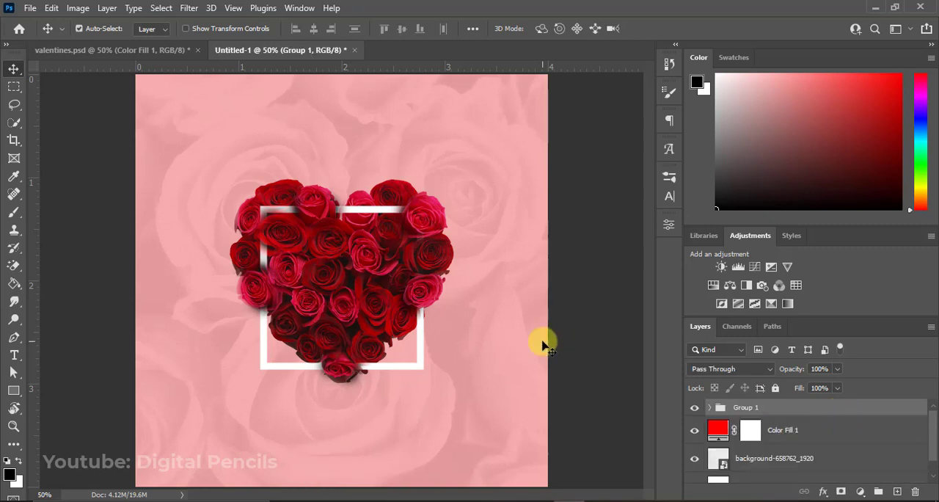
# Centre the rose heart group vertically on the full canvas and clear the selection.
pyautogui.hotkey('ctrl', 'a')
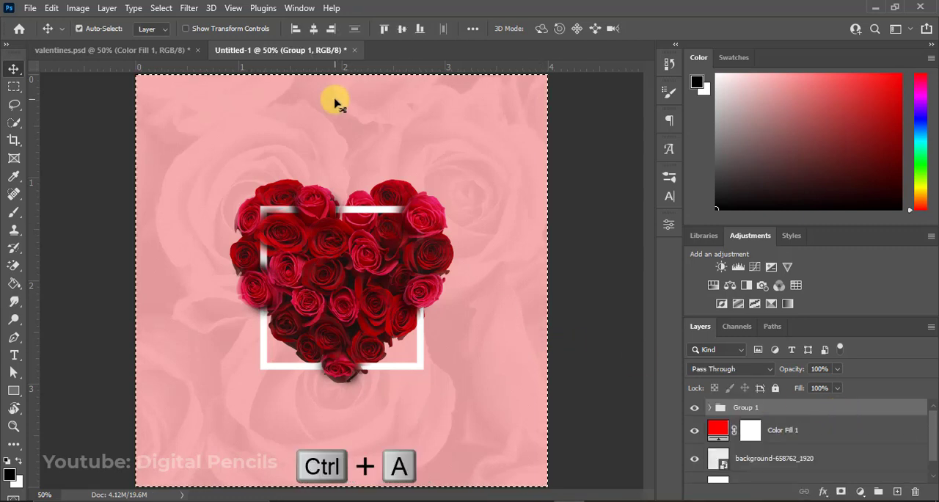
pyautogui.click(401, 29)
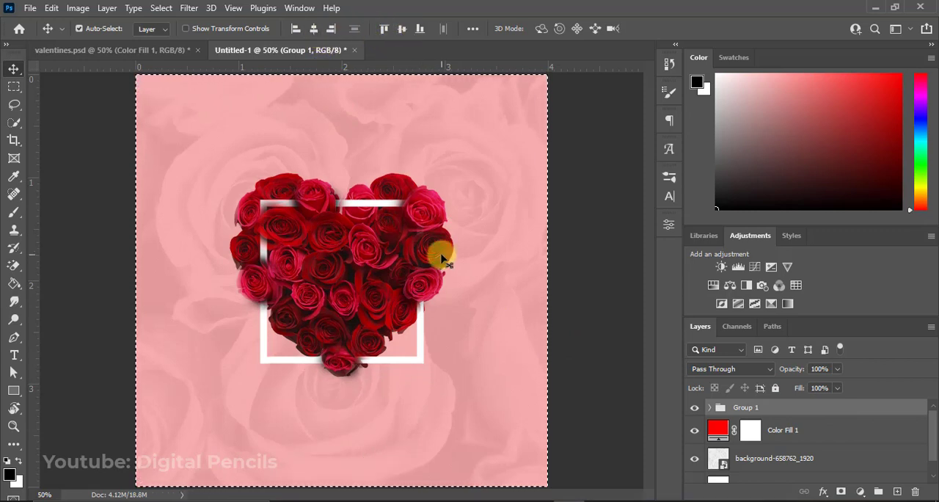
pyautogui.hotkey('ctrl', 'd')
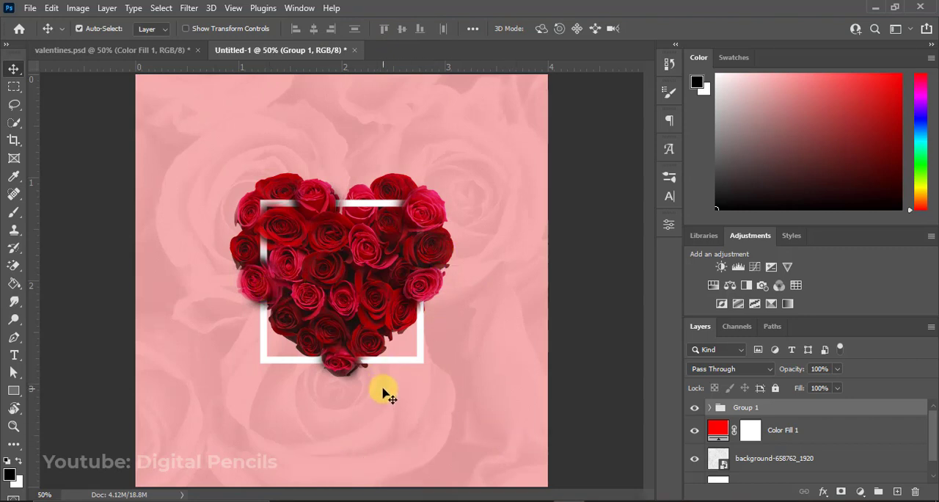
# Add white ChunkFive Ex text reading LO over VE at 20 pt and place it in the middle of the rose heart.
pyautogui.press('t')
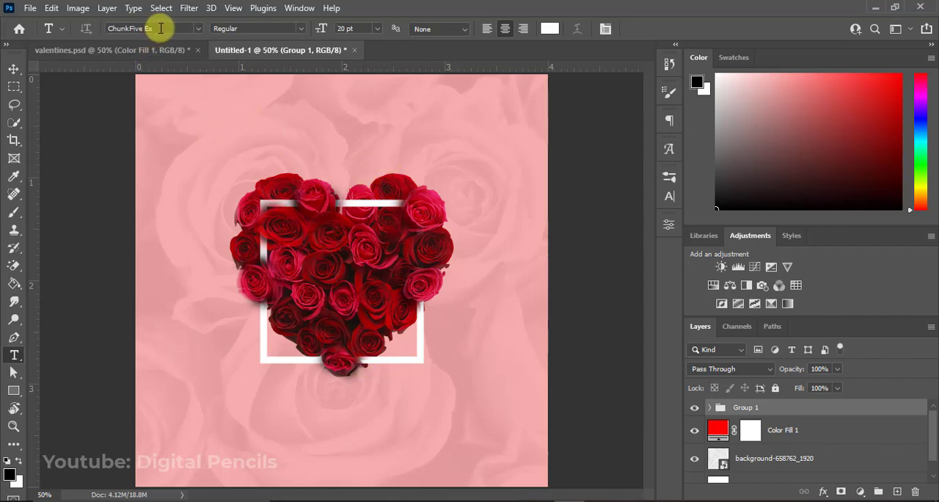
pyautogui.click(306, 150)
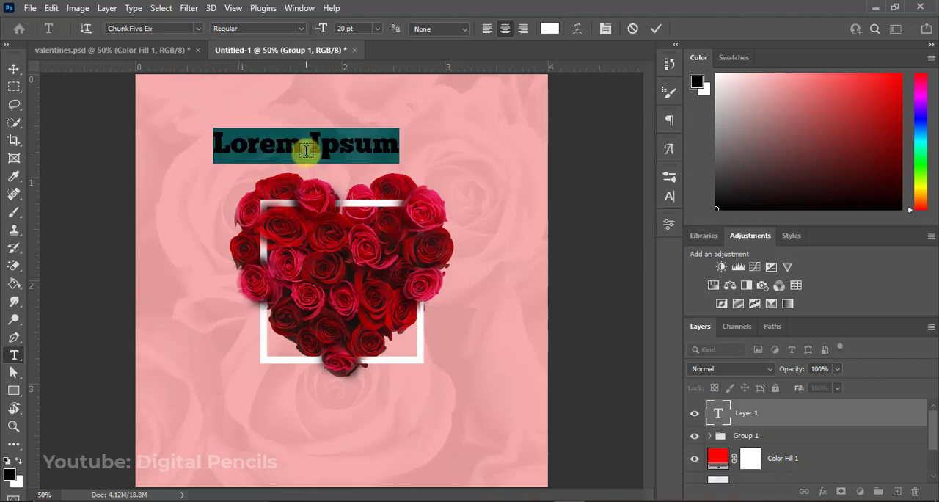
pyautogui.write('LO')
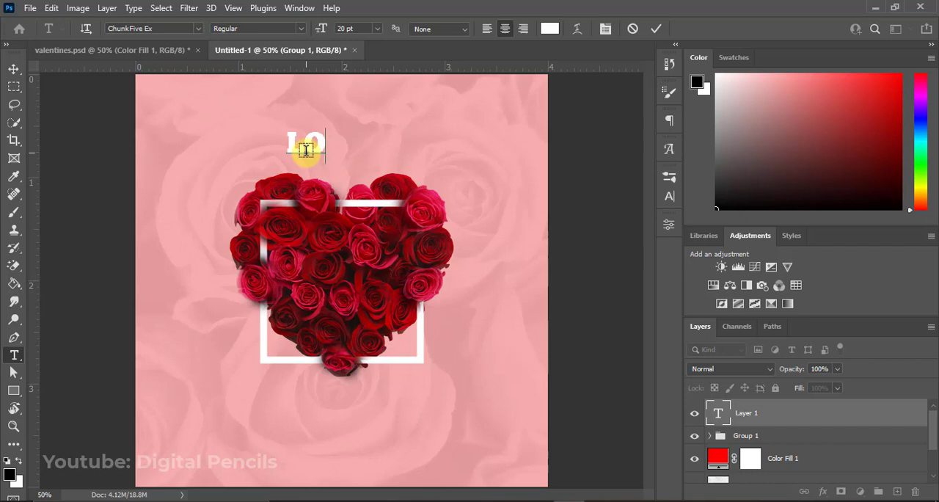
pyautogui.write('E')
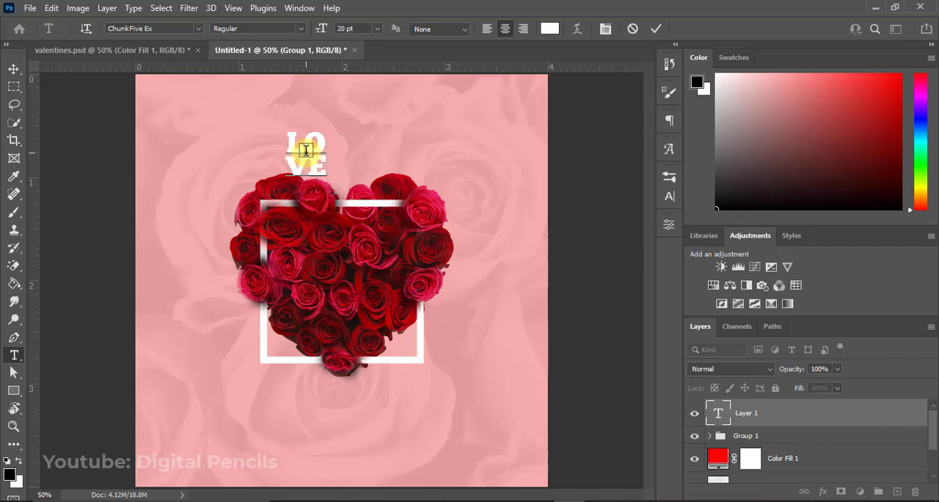
pyautogui.click(656, 27)
pyautogui.press('v')
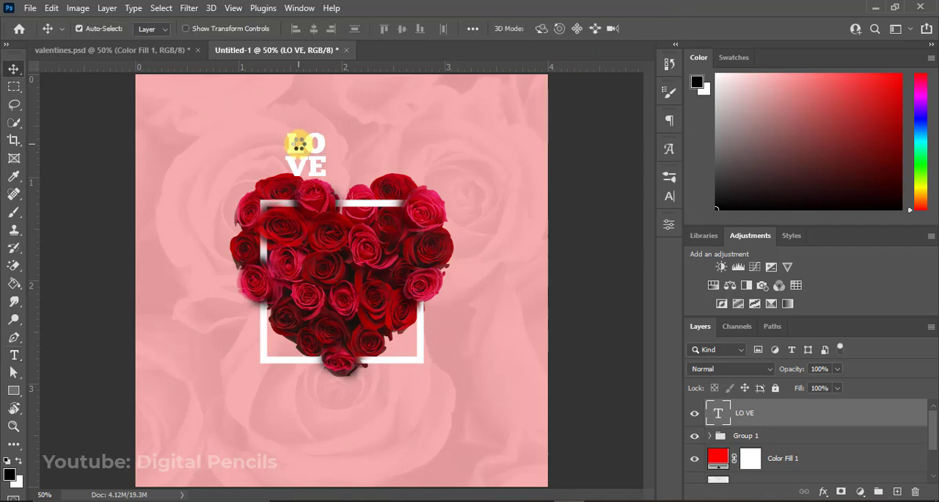
pyautogui.moveTo(297, 145); pyautogui.dragTo(345, 273)
# Set the LOVE text's font size to 45 pt and its leading to 35 pt.
pyautogui.click(670, 196)
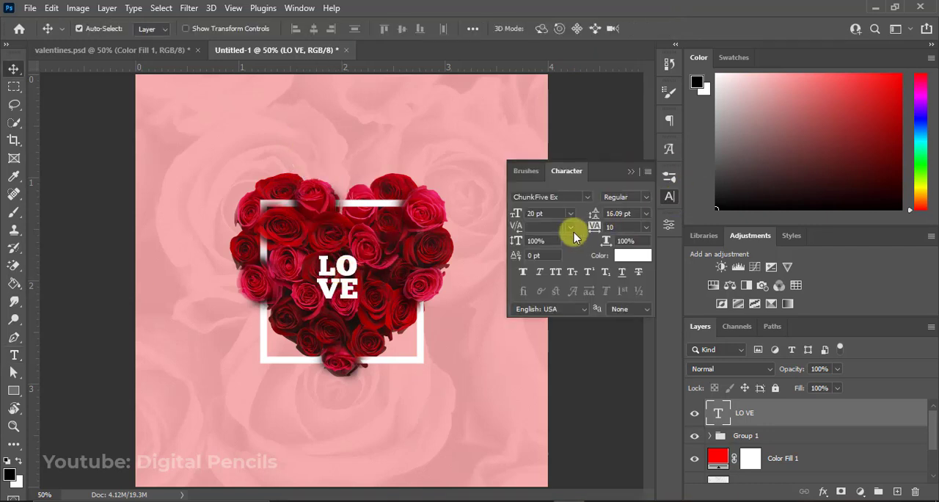
pyautogui.click(516, 215)
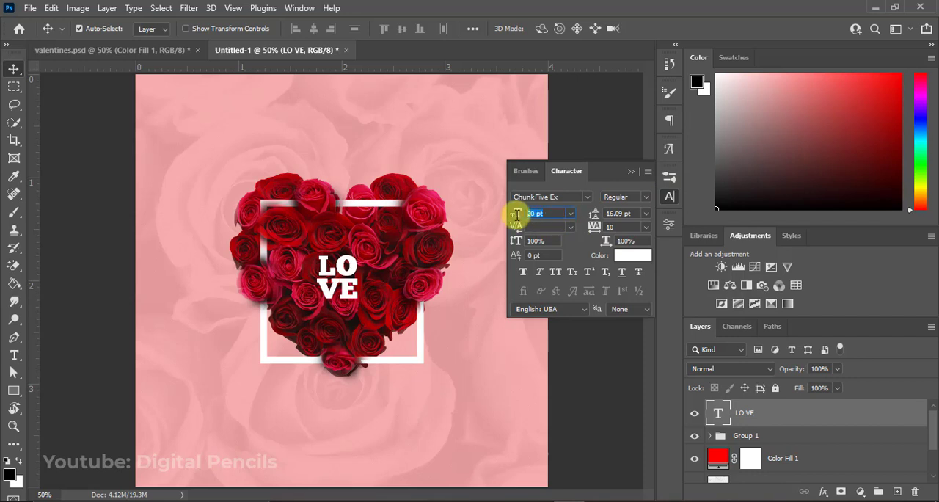
pyautogui.press('Return')
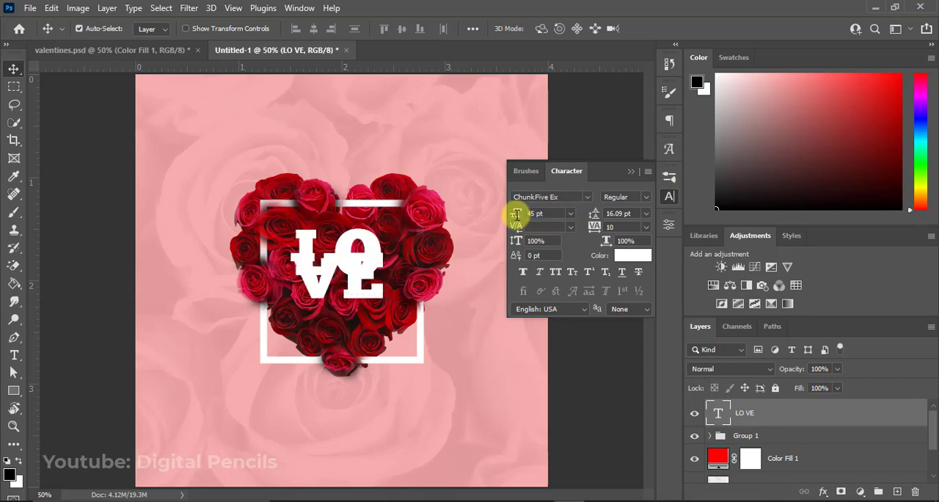
pyautogui.moveTo(596, 219)
pyautogui.mouseDown()
pyautogui.moveTo(606, 219)
pyautogui.moveTo(598, 215)
pyautogui.mouseUp()
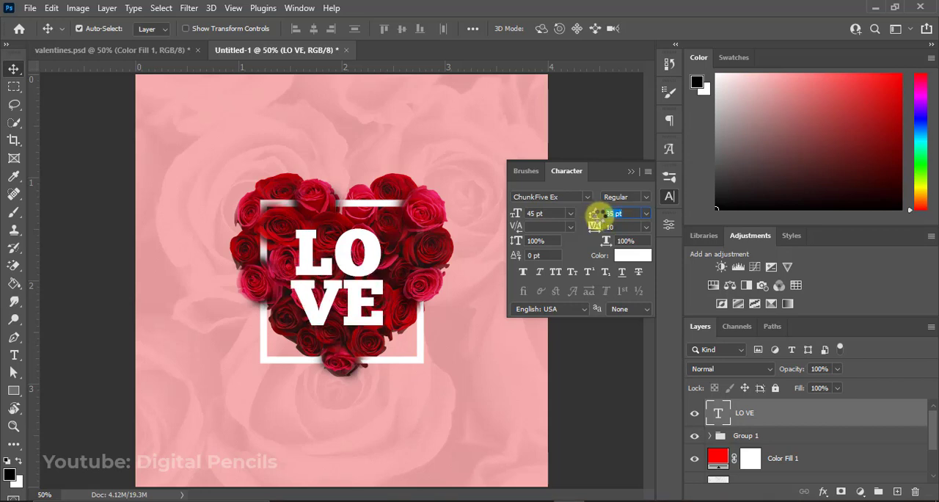
pyautogui.click(632, 173)
# Centre the LOVE text horizontally and vertically on the full canvas and clear the selection.
pyautogui.hotkey('ctrl', 'a')
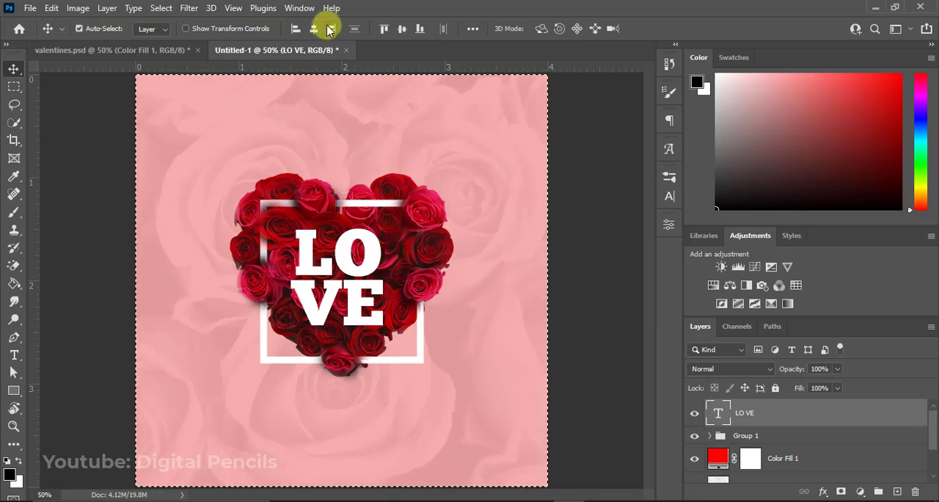
pyautogui.click(313, 28)
pyautogui.click(401, 30)
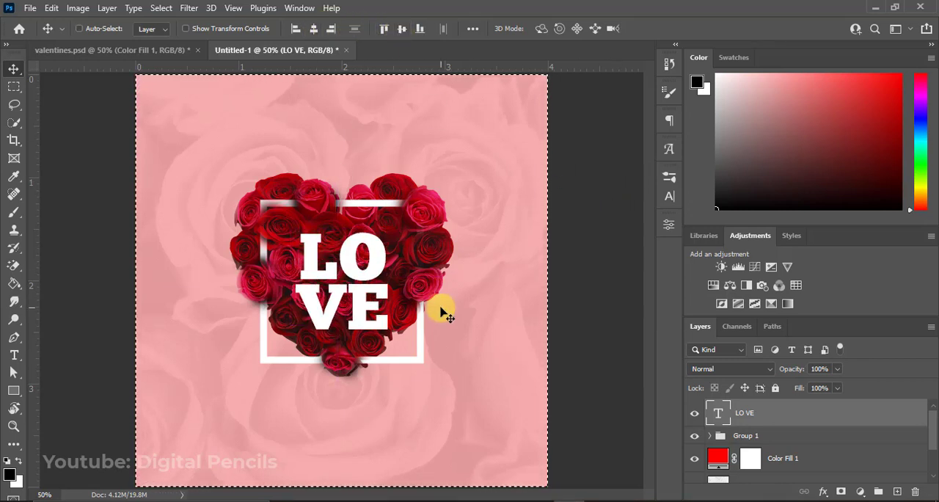
pyautogui.hotkey('ctrl', 'd')
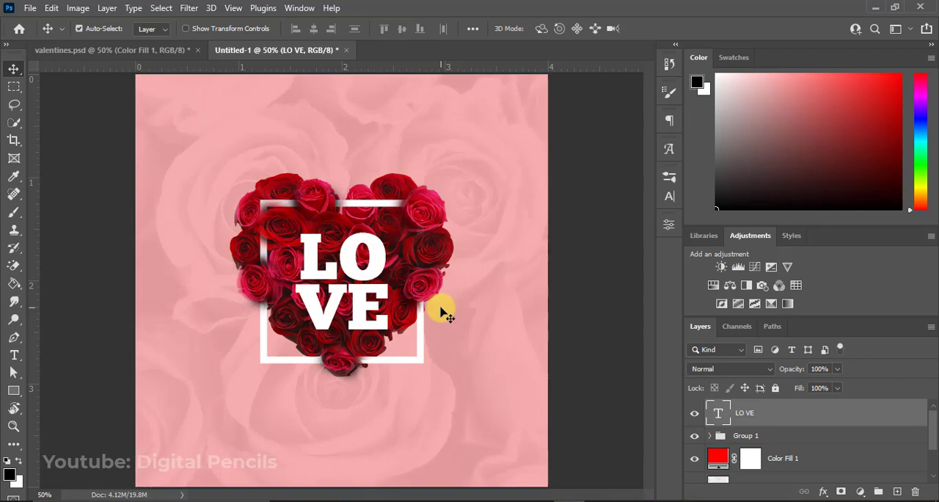
# Add a new layer above Group 1 and paint the hole of the letter O solid white with the Brush.
pyautogui.click(822, 435)
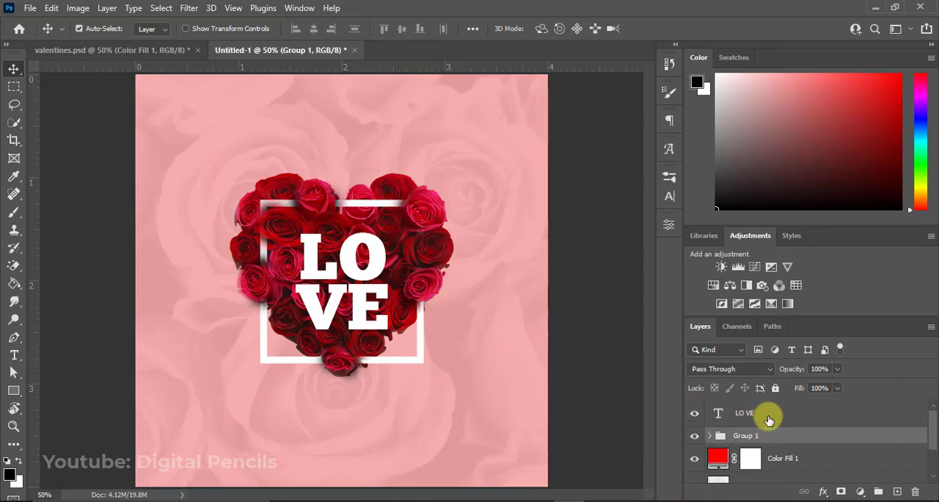
pyautogui.click(897, 492)
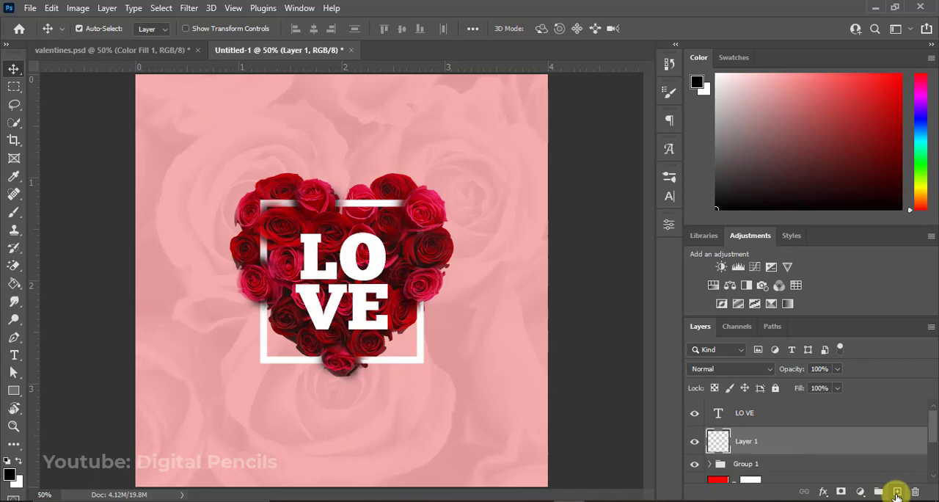
pyautogui.press('b')
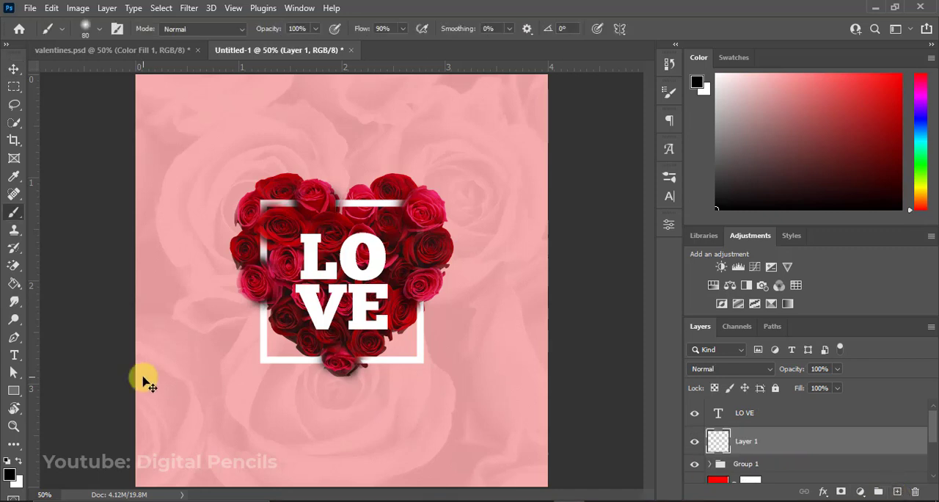
pyautogui.click(20, 462)
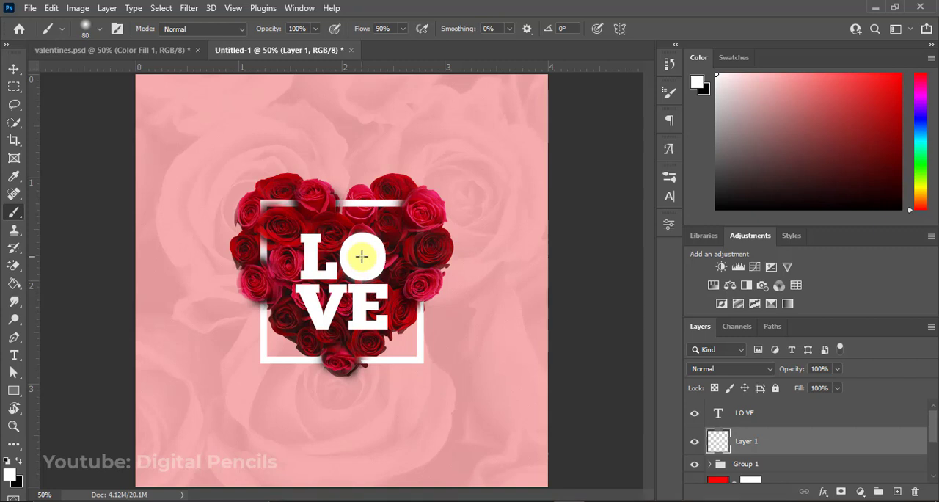
pyautogui.press('v')
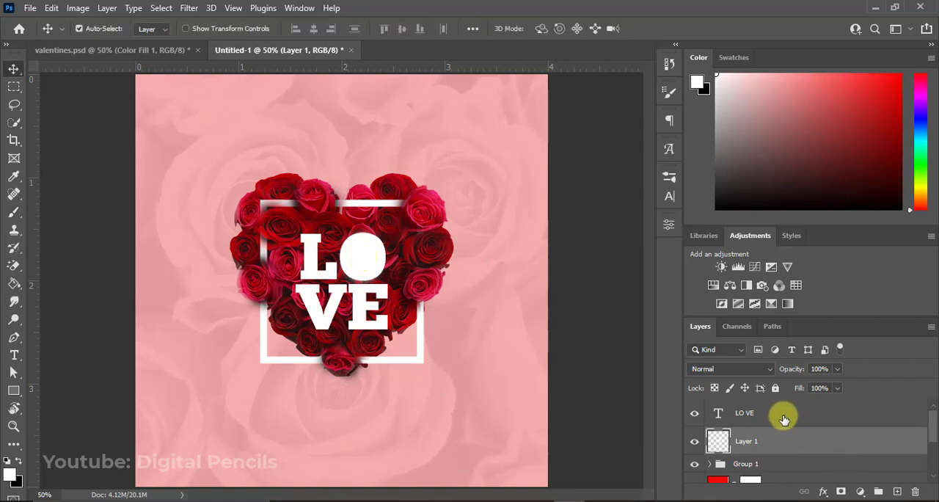
# Draw a heart custom shape about 0.41 by 0.47 in above the LO VE layer, beside the frame's upper left corner.
pyautogui.click(759, 414)
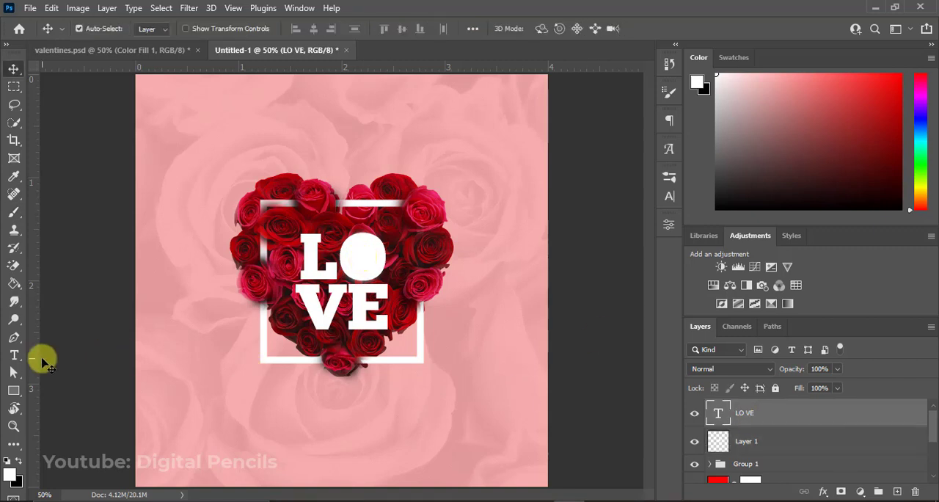
pyautogui.click(13, 392)
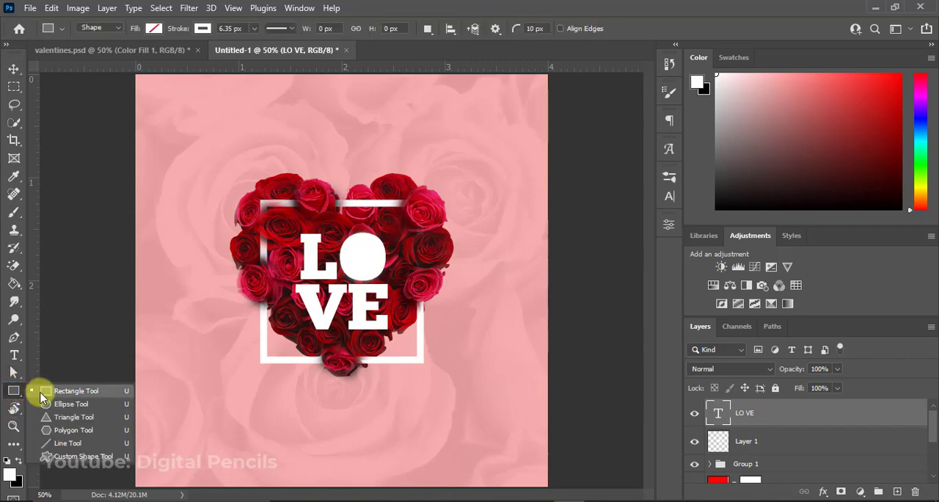
pyautogui.click(80, 456)
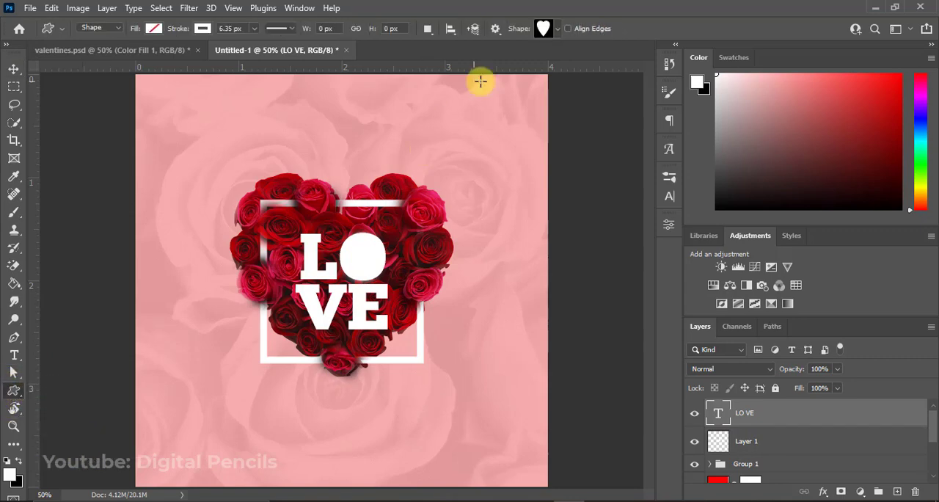
pyautogui.click(552, 23)
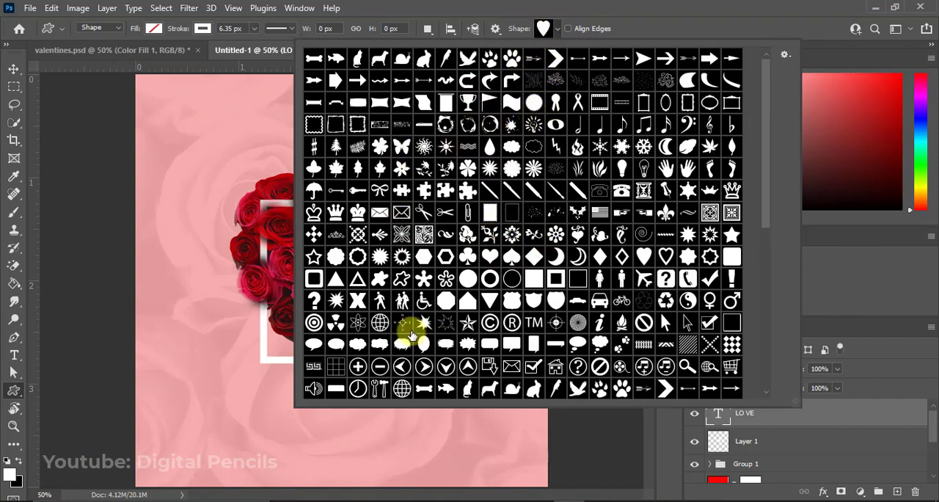
pyautogui.doubleClick(644, 256)
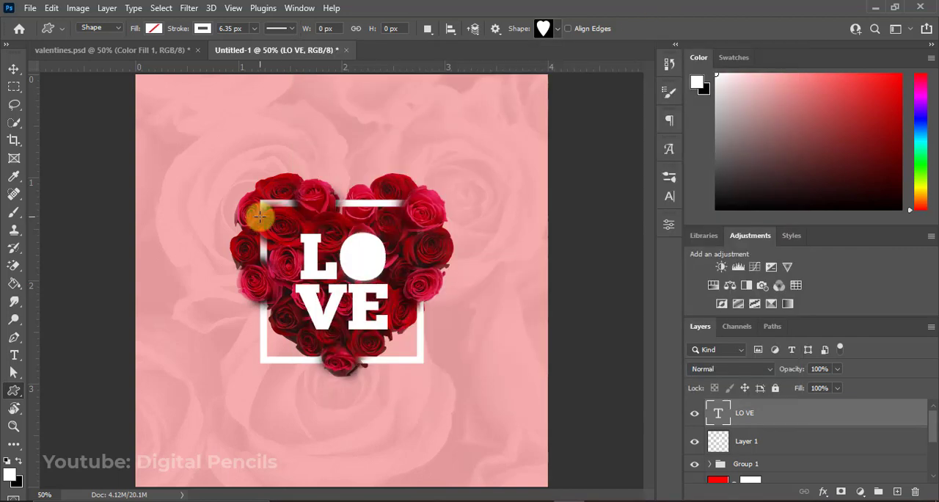
pyautogui.moveTo(238, 232); pyautogui.dragTo(262, 256)
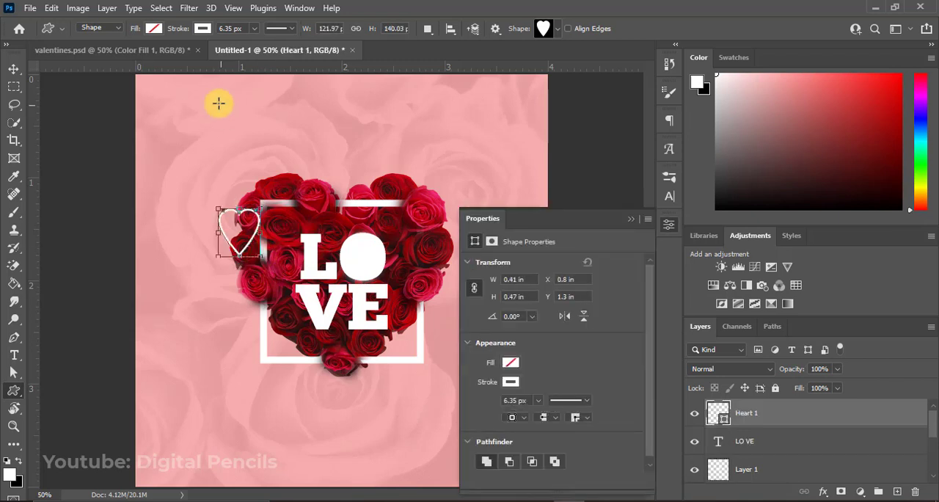
# Remove the small heart shape's stroke and fill the heart with red.
pyautogui.click(203, 29)
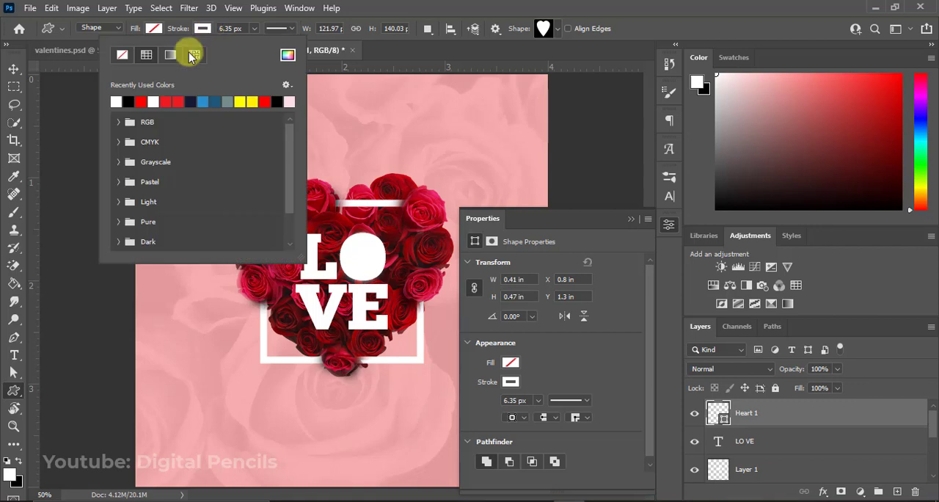
pyautogui.click(121, 55)
pyautogui.click(152, 28)
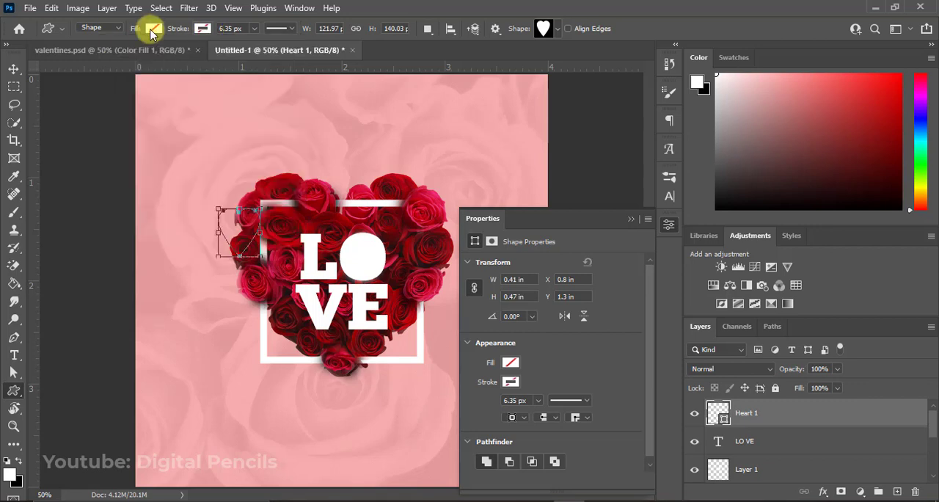
pyautogui.click(152, 27)
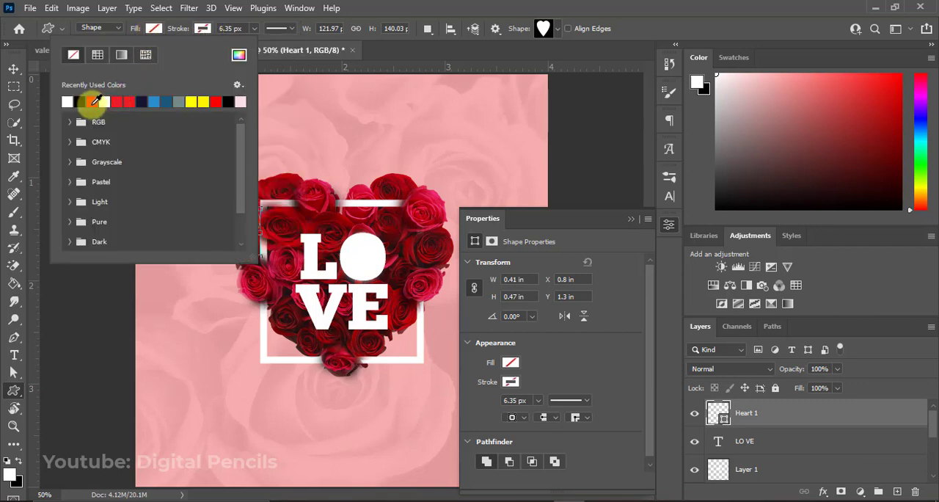
pyautogui.click(89, 102)
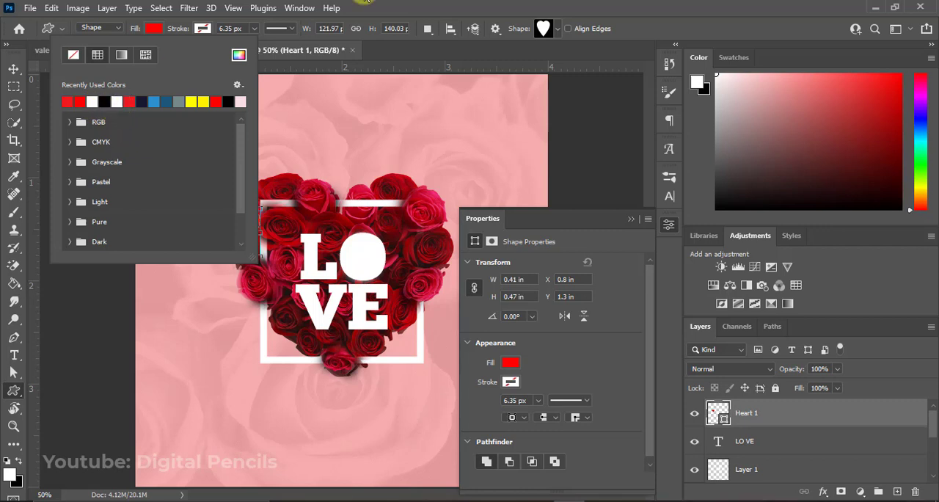
pyautogui.click(419, 7)
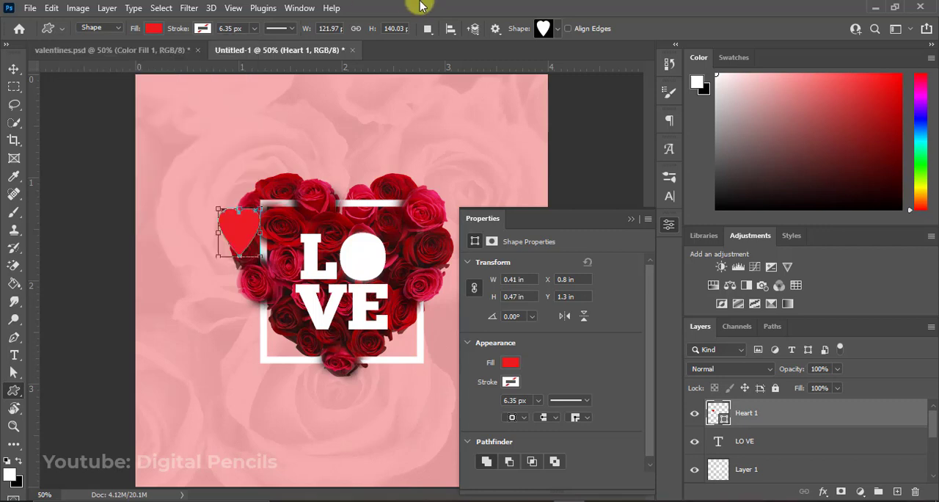
# Move the red heart into the letter O and scale it down to about 0.26 by 0.3 in.
pyautogui.click(13, 69)
pyautogui.moveTo(242, 247); pyautogui.dragTo(365, 266)
pyautogui.hotkey('ctrl', 't')
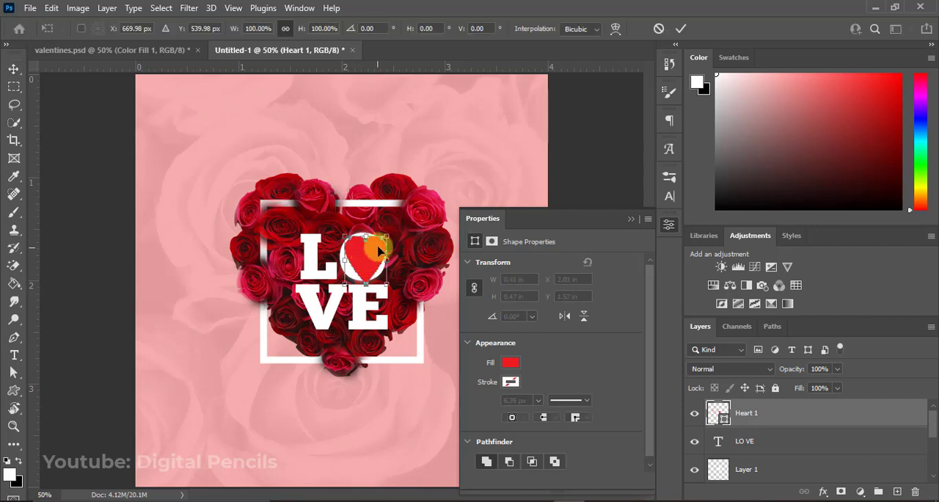
pyautogui.moveTo(387, 237); pyautogui.dragTo(369, 255)
pyautogui.press('Return')
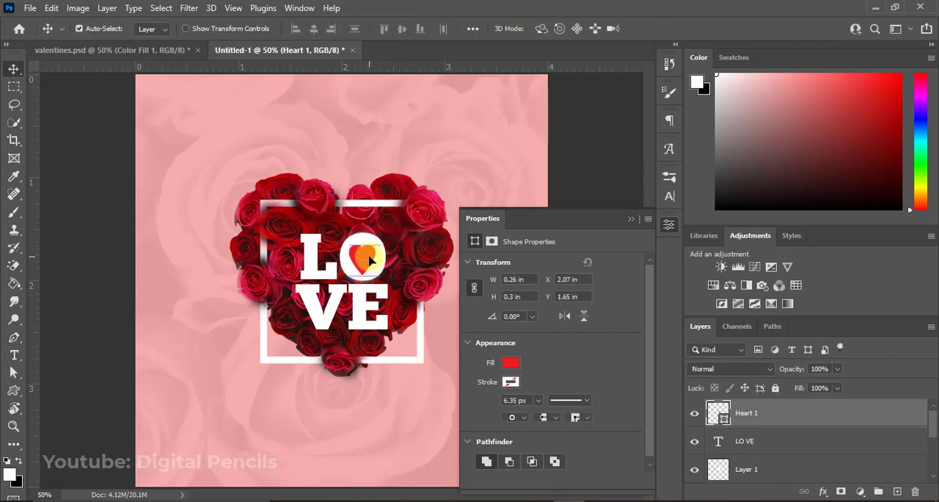
pyautogui.click(631, 220)
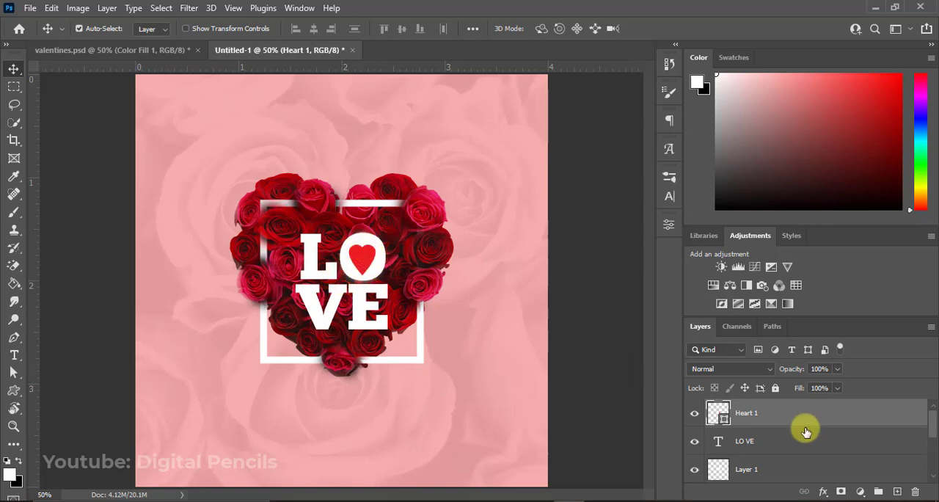
# Add a drop shadow to the Heart 1 layer with 52% opacity, 3 px distance, 14% spread and 7 px size.
pyautogui.rightClick(776, 418)
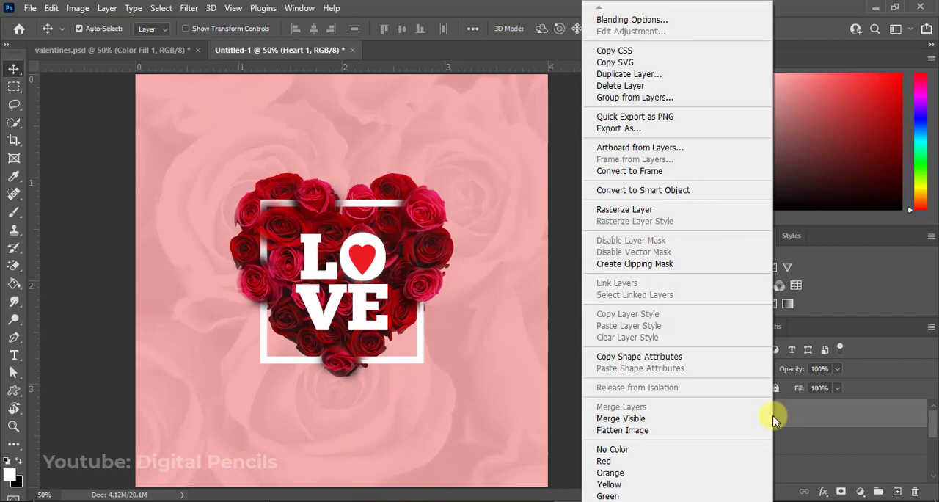
pyautogui.click(650, 23)
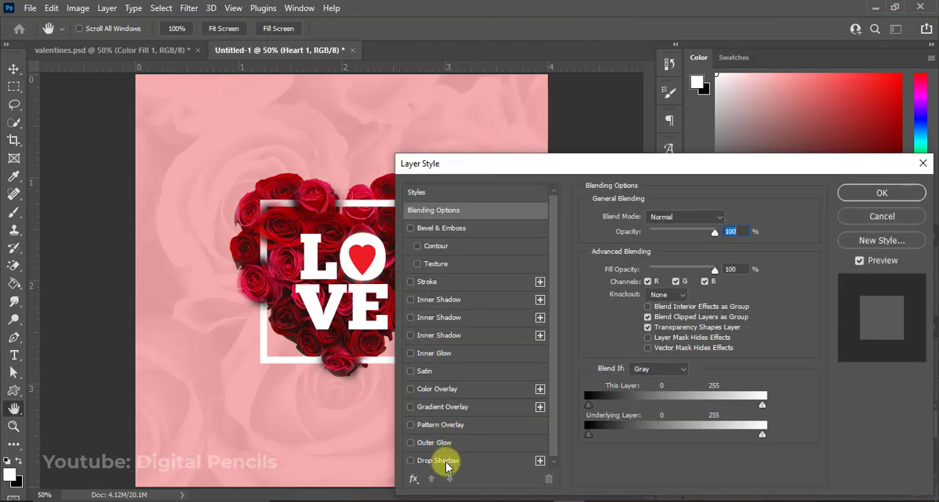
pyautogui.click(444, 461)
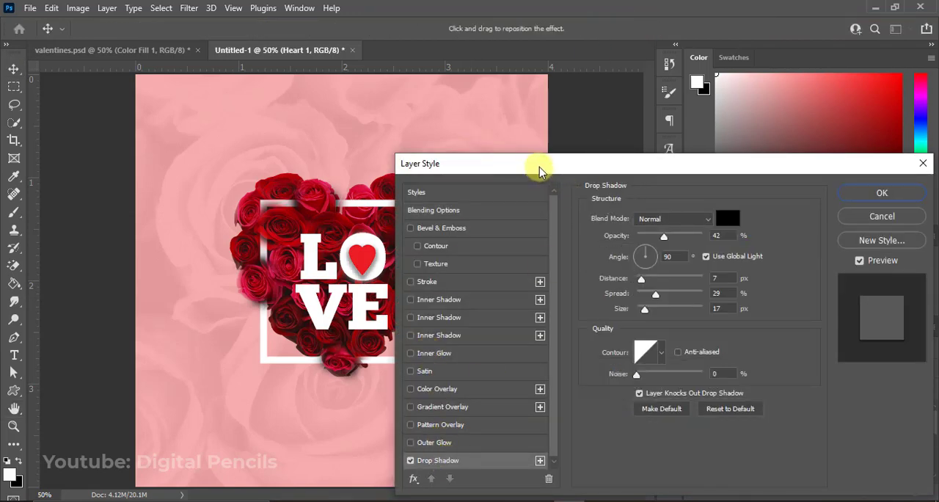
pyautogui.moveTo(539, 171); pyautogui.dragTo(581, 153)
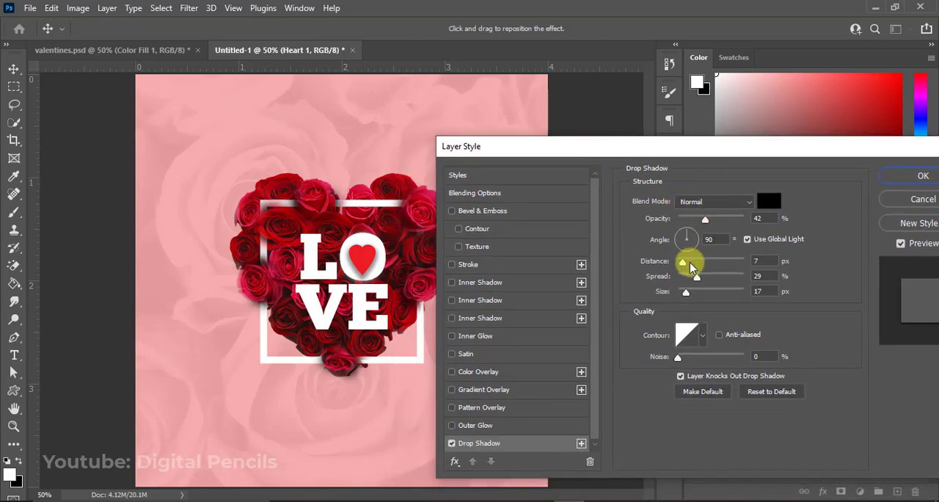
pyautogui.moveTo(717, 220)
pyautogui.mouseDown()
pyautogui.moveTo(735, 223)
pyautogui.moveTo(707, 230)
pyautogui.moveTo(714, 234)
pyautogui.mouseUp()
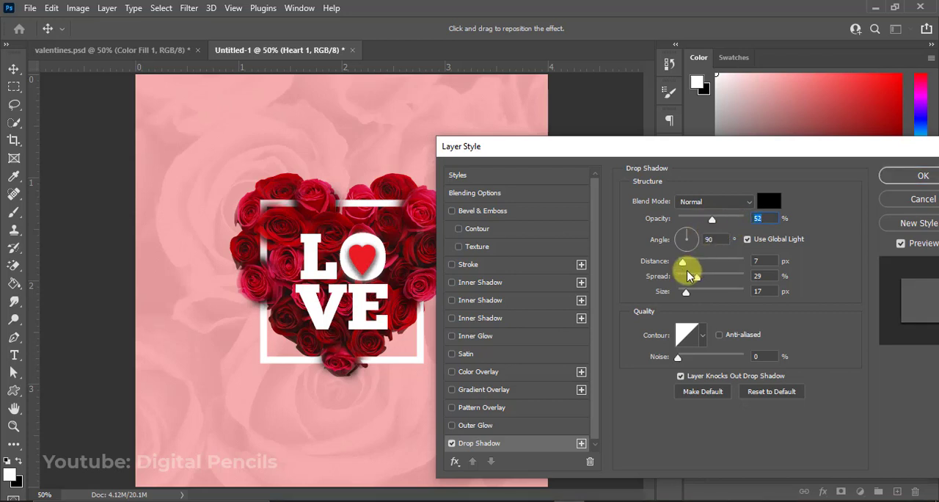
pyautogui.moveTo(683, 265); pyautogui.dragTo(684, 293)
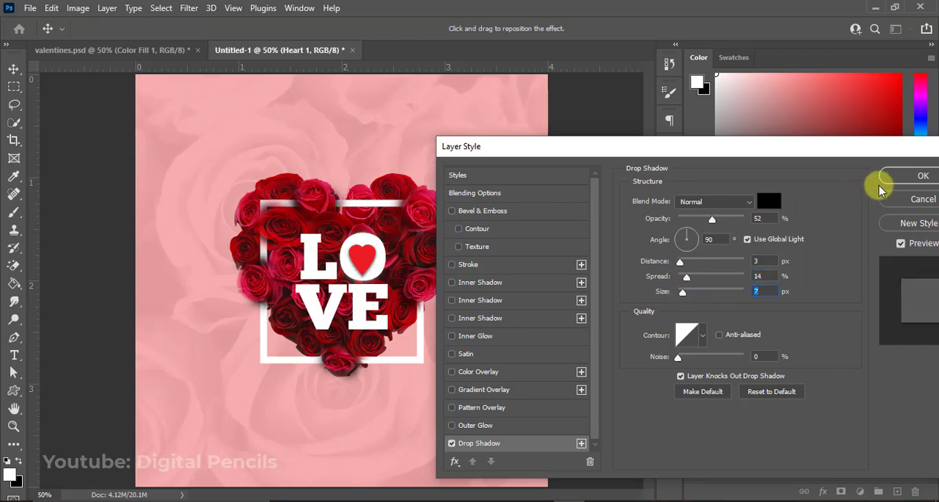
pyautogui.click(902, 175)
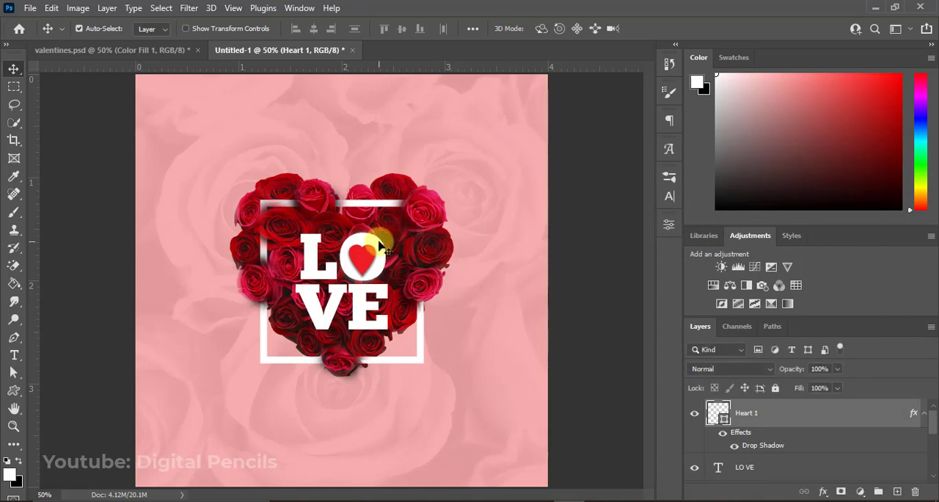
# Nudge the red heart slightly inside the letter O and collapse the Heart 1 layer's effects list.
pyautogui.moveTo(364, 263); pyautogui.dragTo(365, 260)
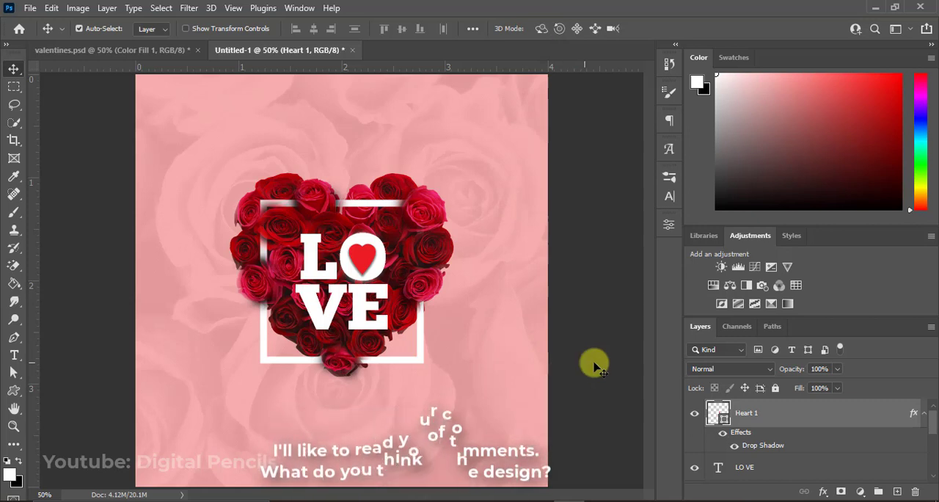
pyautogui.click(924, 415)
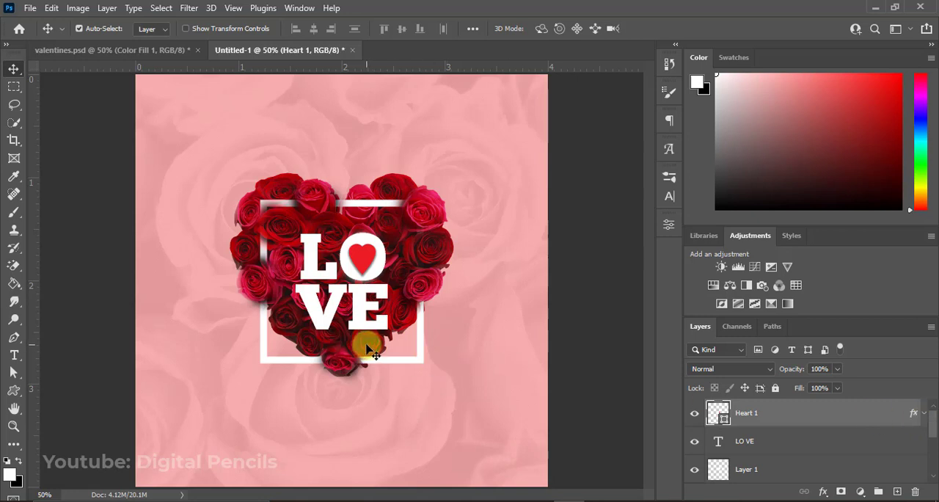